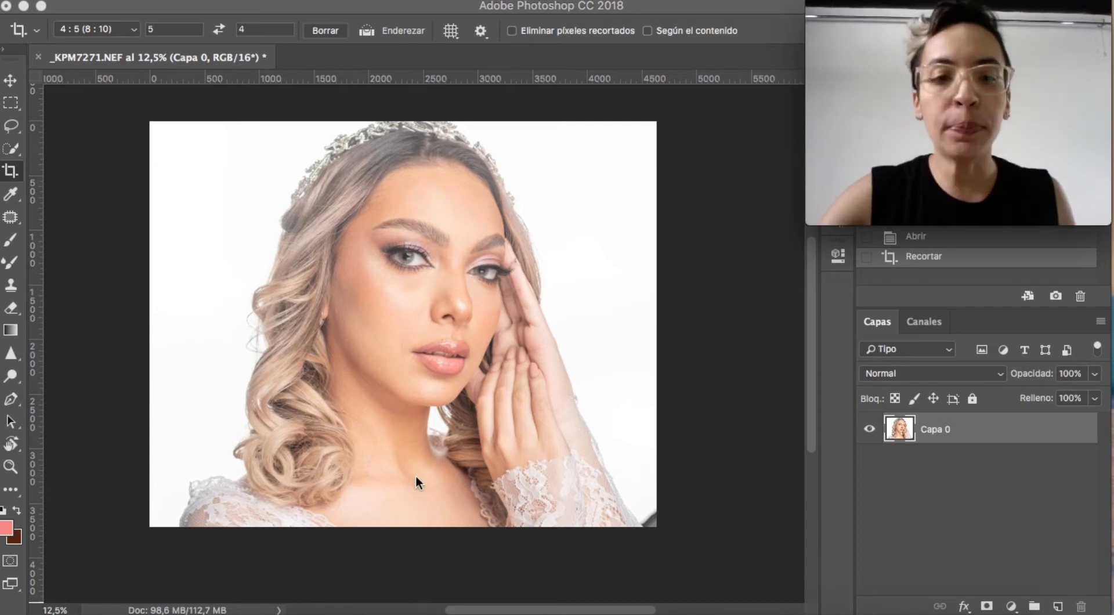
Zoom in on the bride's face and set the Brush to about 67 px, 100% hardness, 95% opacity.
left_click(416, 294)
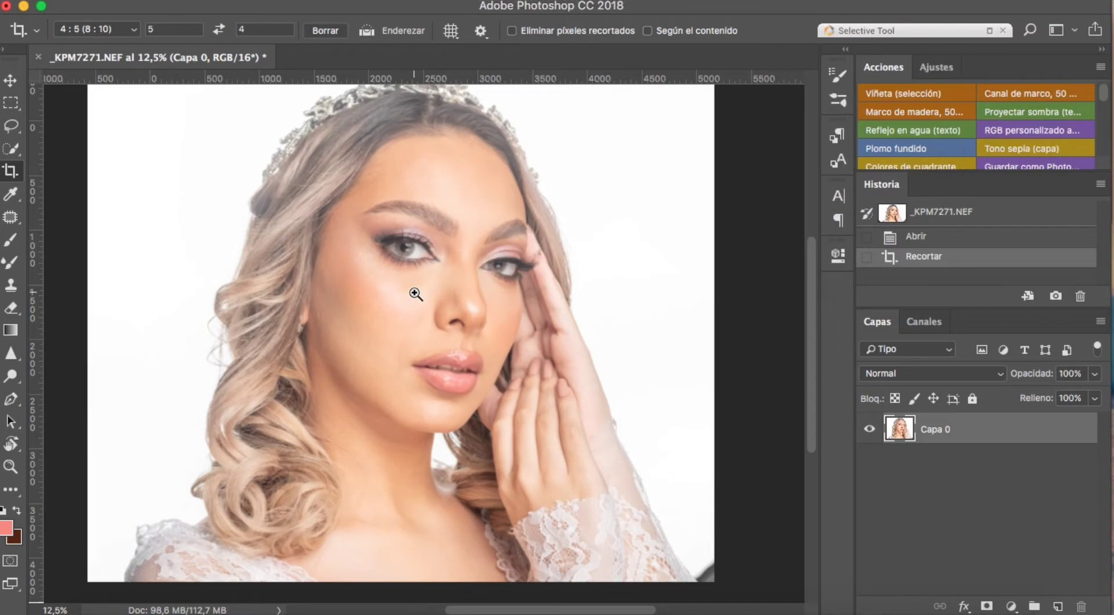
left_click(415, 293)
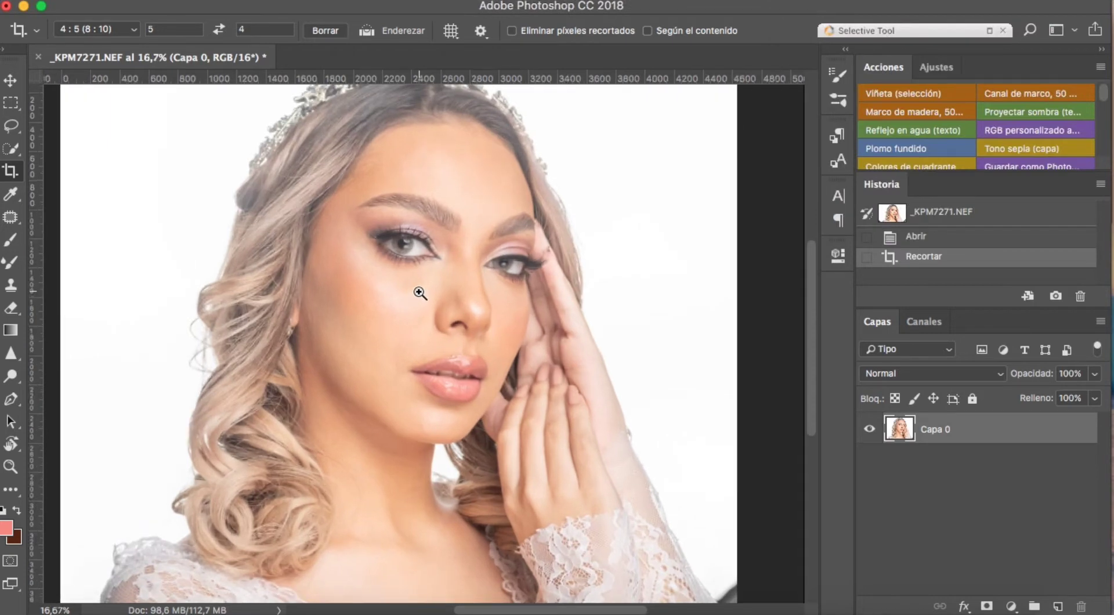
left_click(419, 293)
left_click(12, 241)
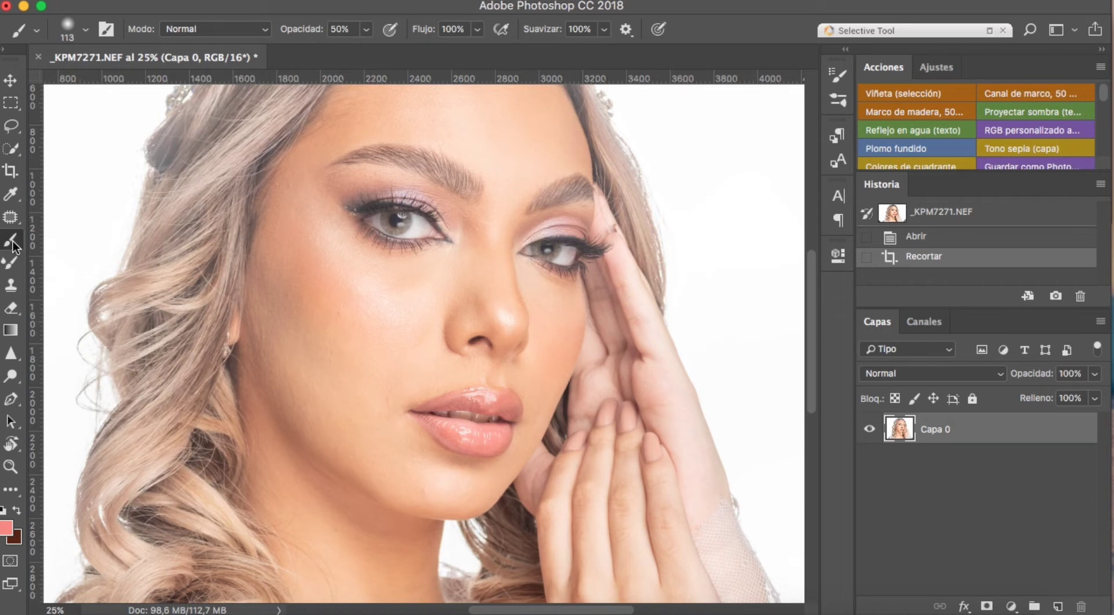
left_click_drag(363, 274, 363, 258)
left_click(85, 29)
key("9")
key("5")
left_click_drag(341, 290, 347, 281)
Paint pink dots beside and below the left eye, across the left cheek and along the jaw.
left_click_drag(366, 236, 345, 225)
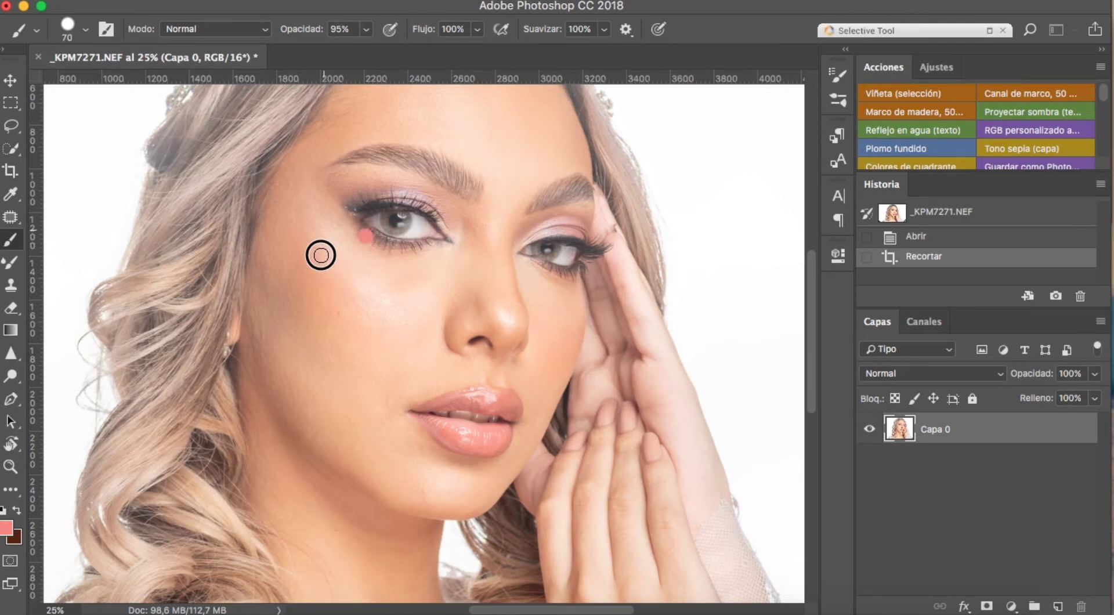
left_click(365, 238)
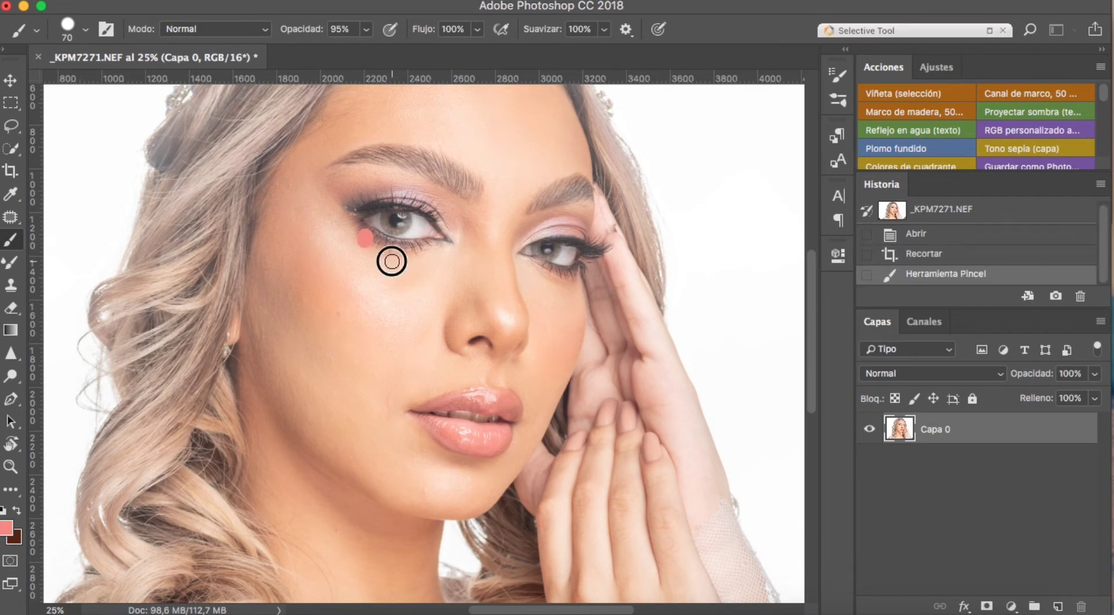
left_click(393, 262)
left_click(397, 285)
left_click(424, 276)
left_click(324, 310)
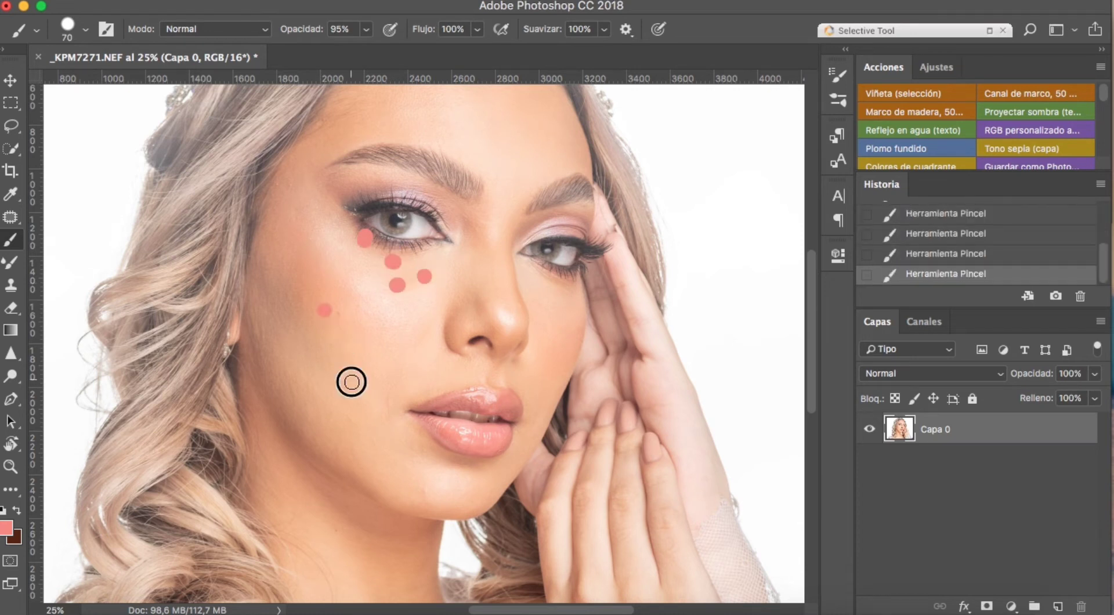
left_click(322, 350)
left_click(351, 381)
left_click(345, 425)
left_click(326, 440)
left_click(362, 440)
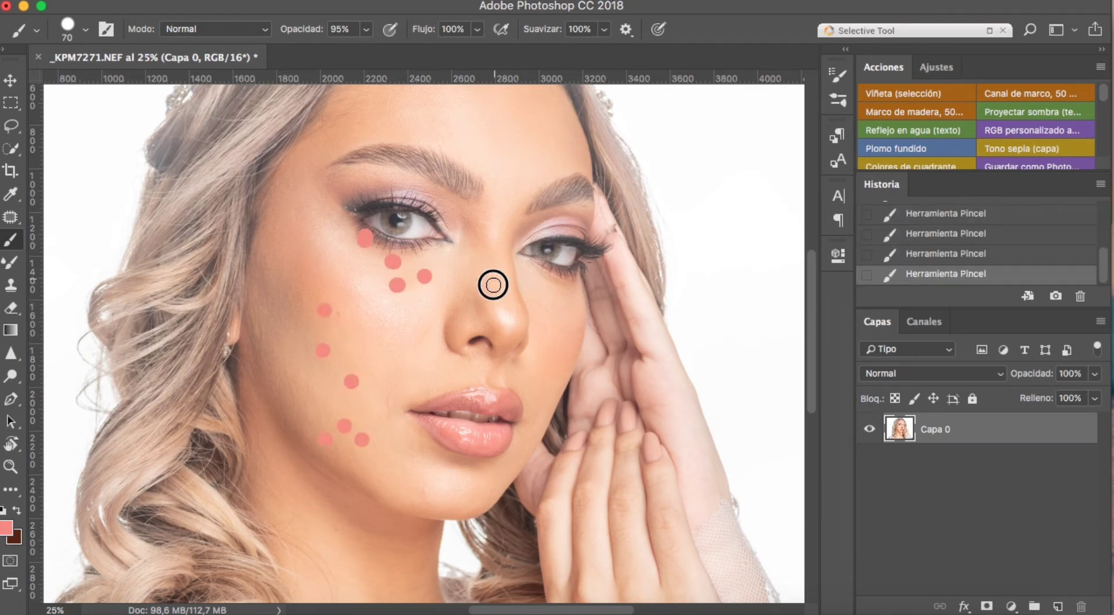
Paint pink dots beside the nose bridge, on the right cheek, chin and forehead.
left_click(496, 248)
left_click(553, 314)
left_click(553, 357)
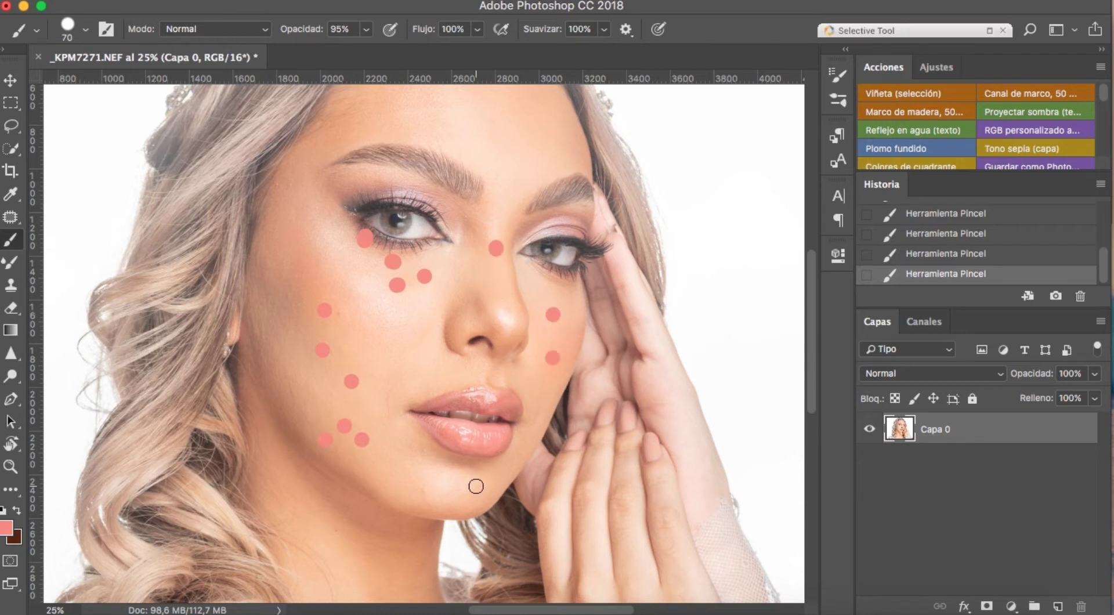
left_click(476, 486)
left_click(397, 464)
left_click(445, 125)
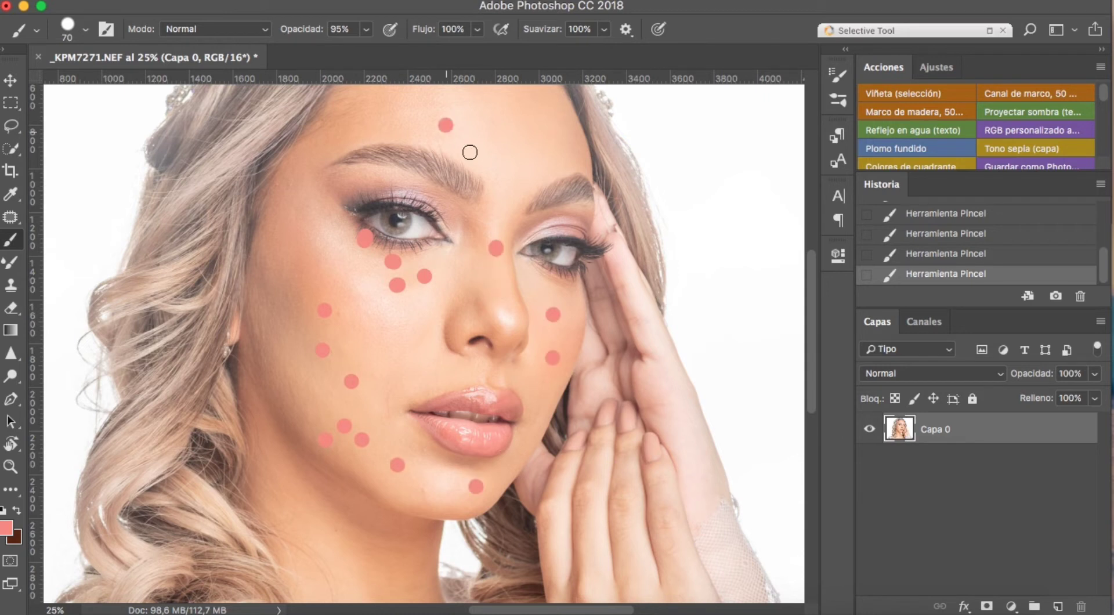
left_click(541, 131)
Revert the bride photo to the _KPM7271.NEF History snapshot and zoom out to the whole photo.
scroll(967, 223, "up", 5)
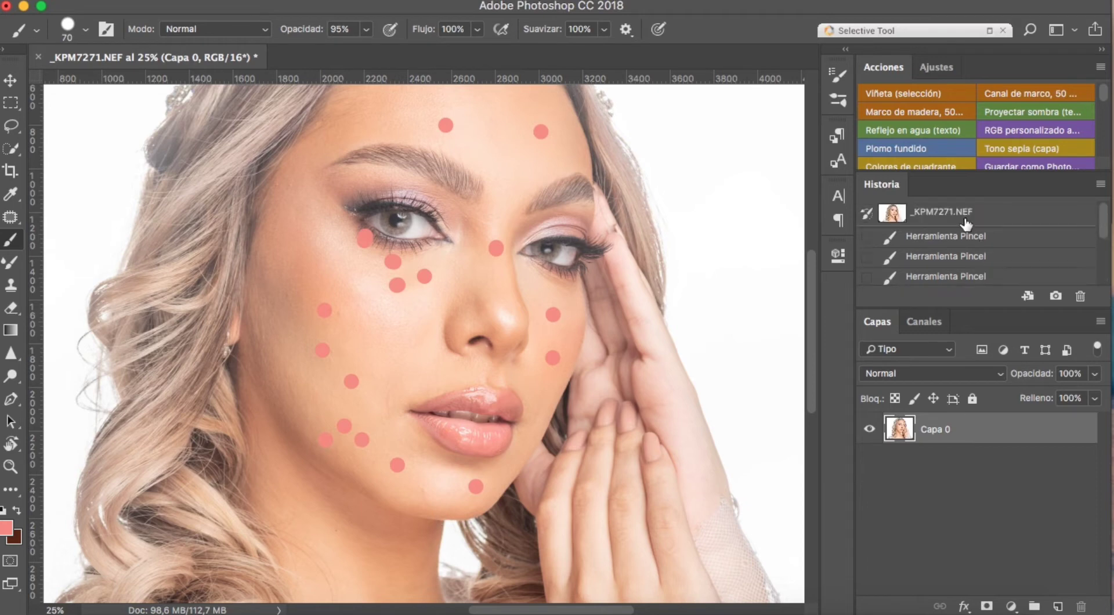
left_click(966, 224)
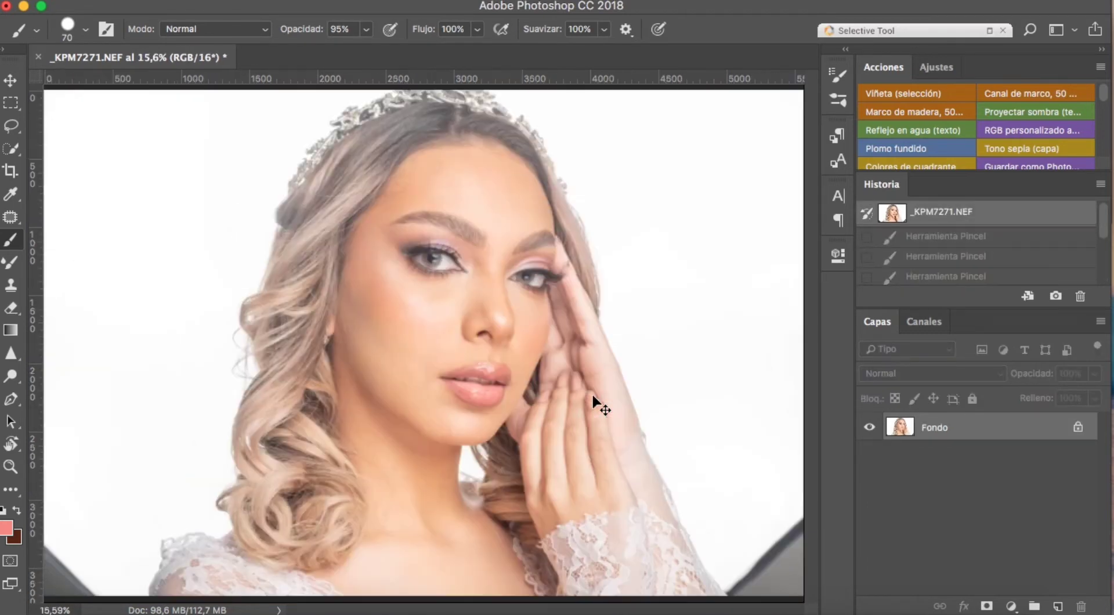
left_click(448, 316)
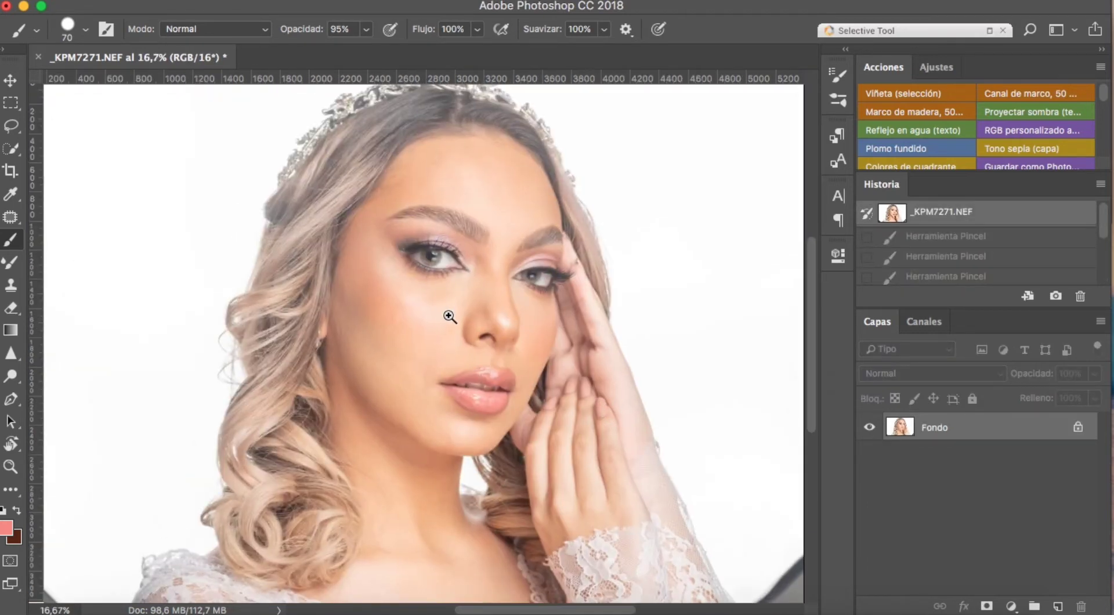
left_click(465, 327, "alt")
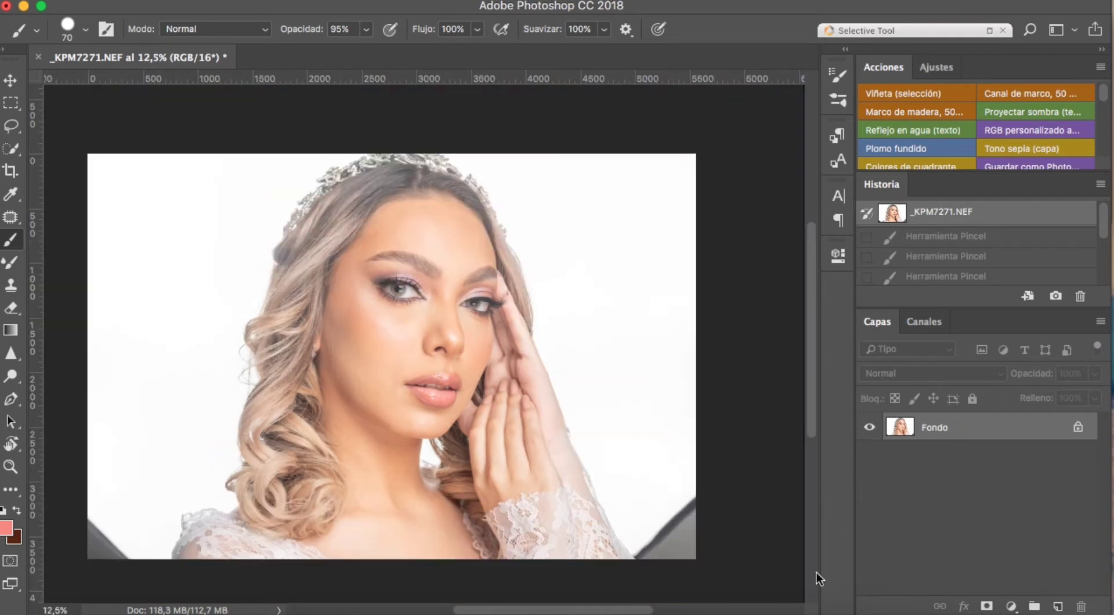
left_click(838, 609)
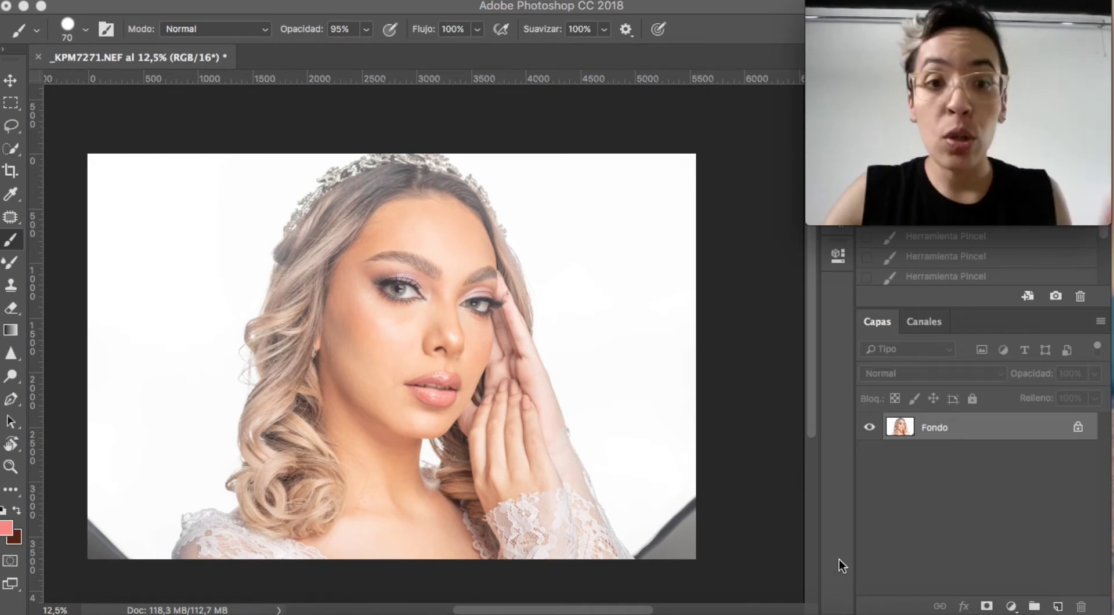
Add a Tono/saturación 1 adjustment layer with its range set to Rojos, then zoom in on the portrait.
left_click(1012, 607)
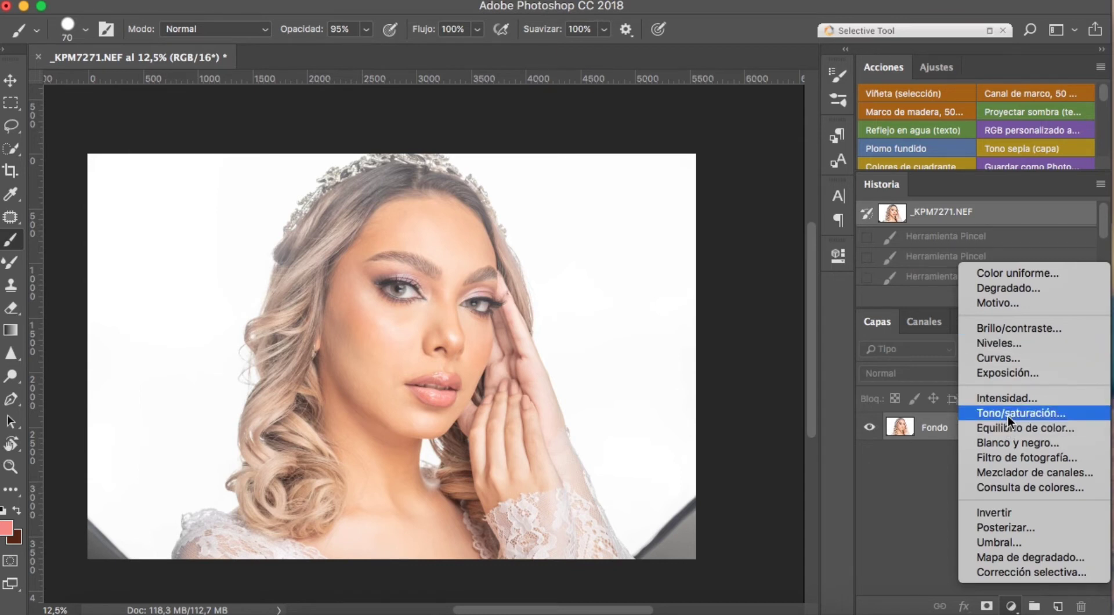
left_click(1008, 414)
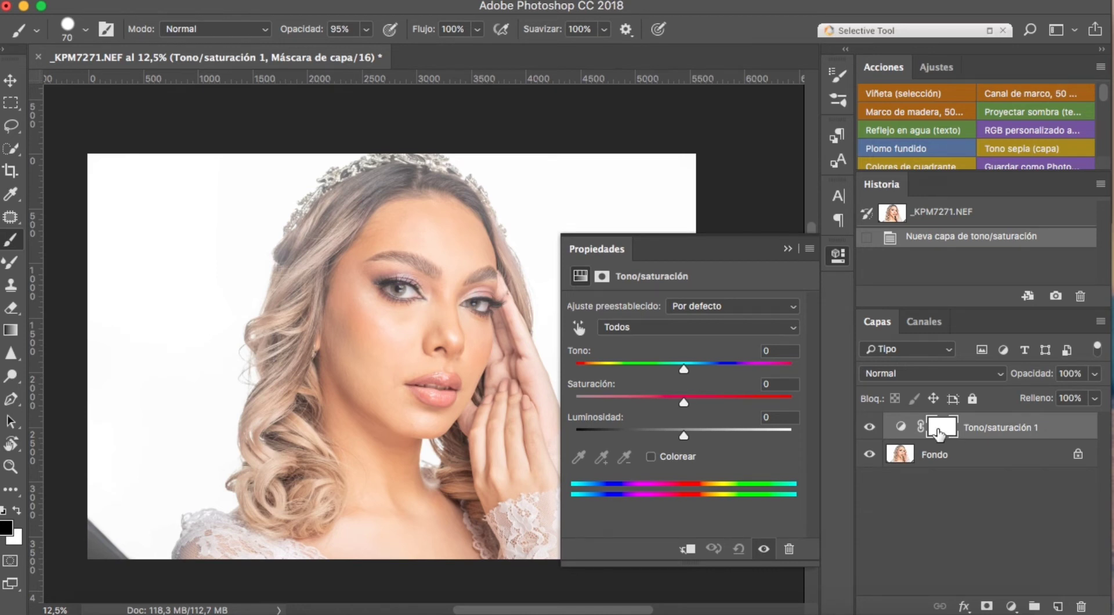
left_click(621, 329)
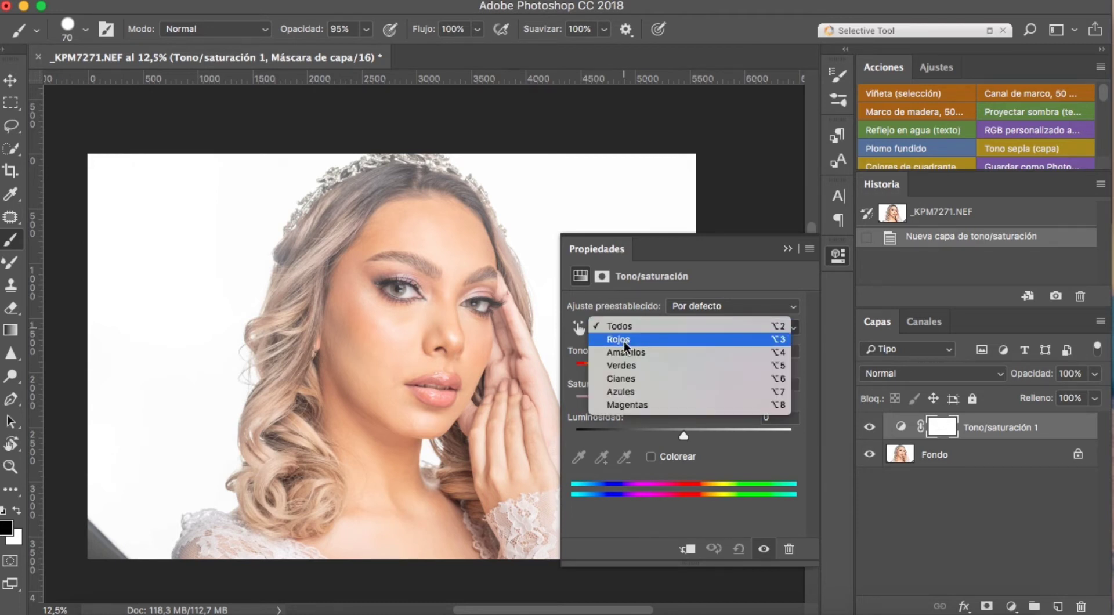
left_click(625, 339)
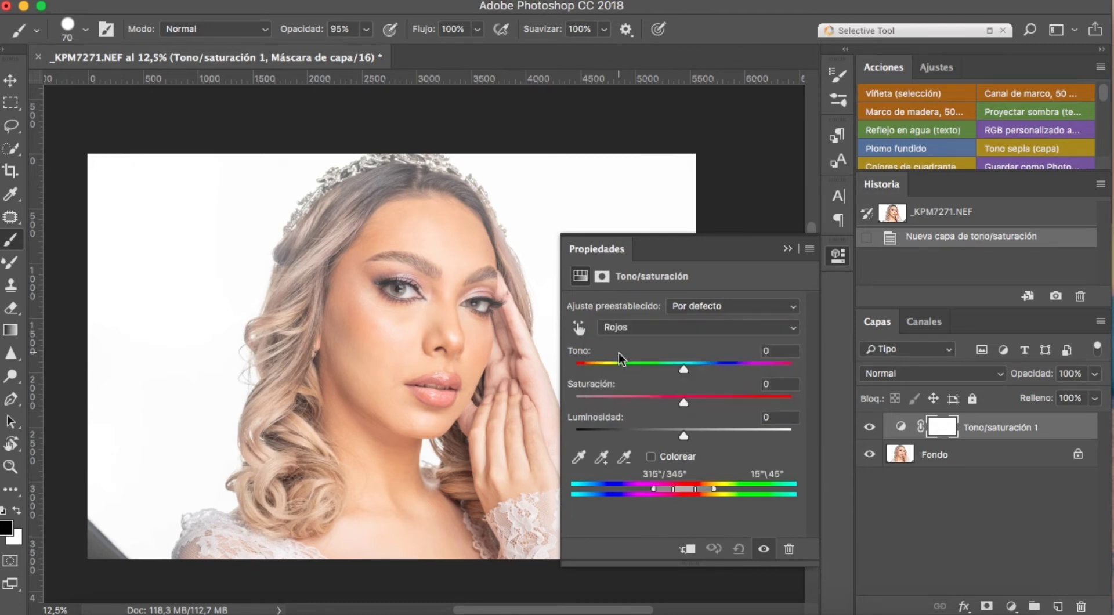
key("super+plus")
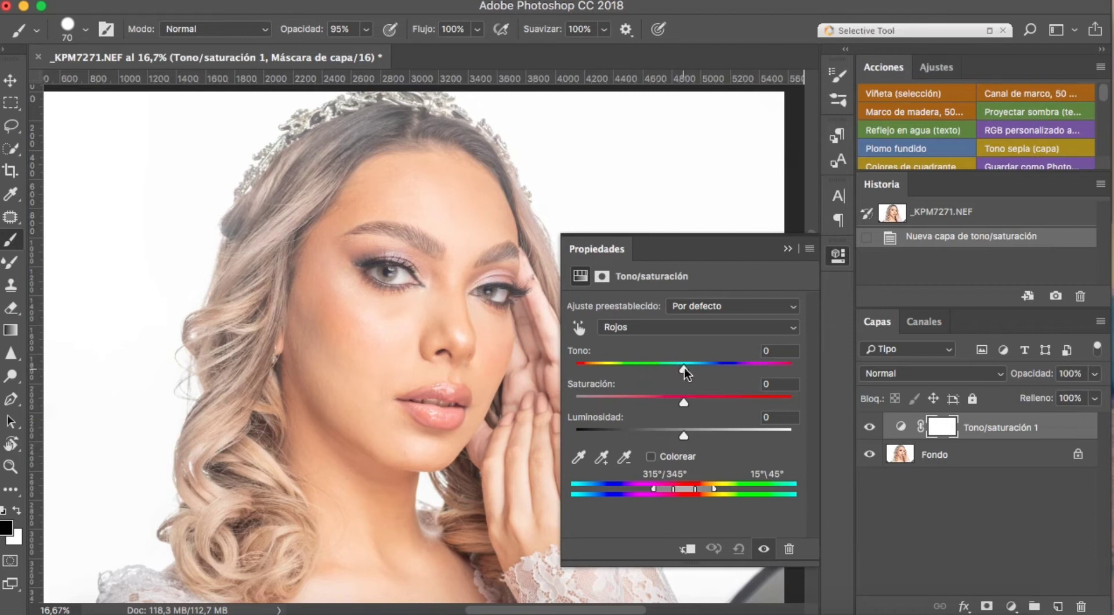
Push the hue to +64 and narrow the colour-bar range to 35°–44° skin tones (Amarillos).
mouse_move(685, 368)
left_mouse_down()
mouse_move(732, 374)
mouse_move(742, 387)
left_mouse_up()
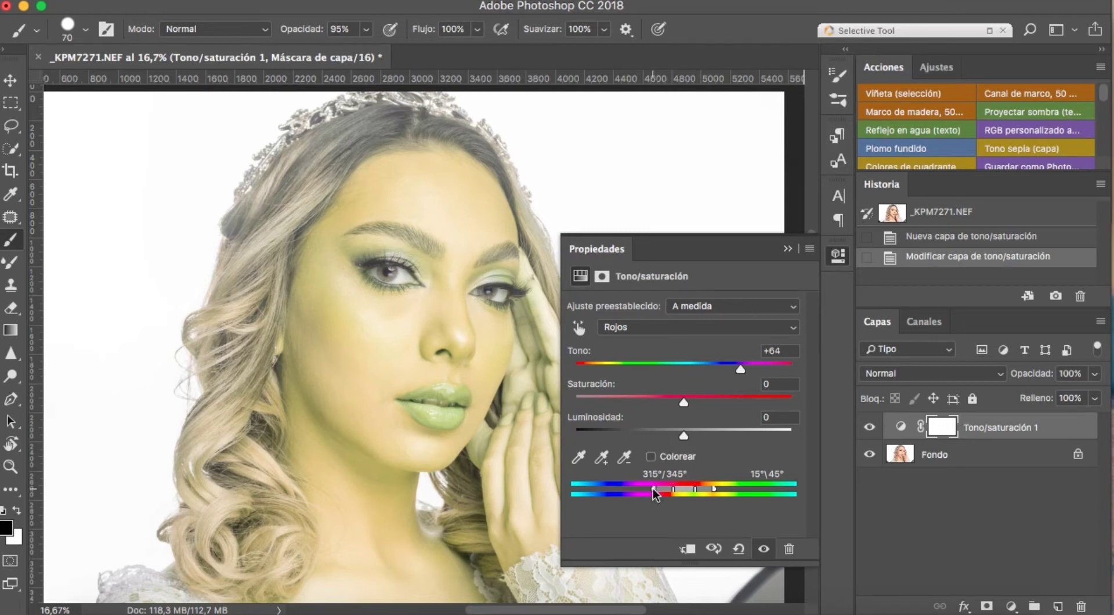
left_click_drag(658, 491, 675, 494)
left_click_drag(691, 492, 704, 492)
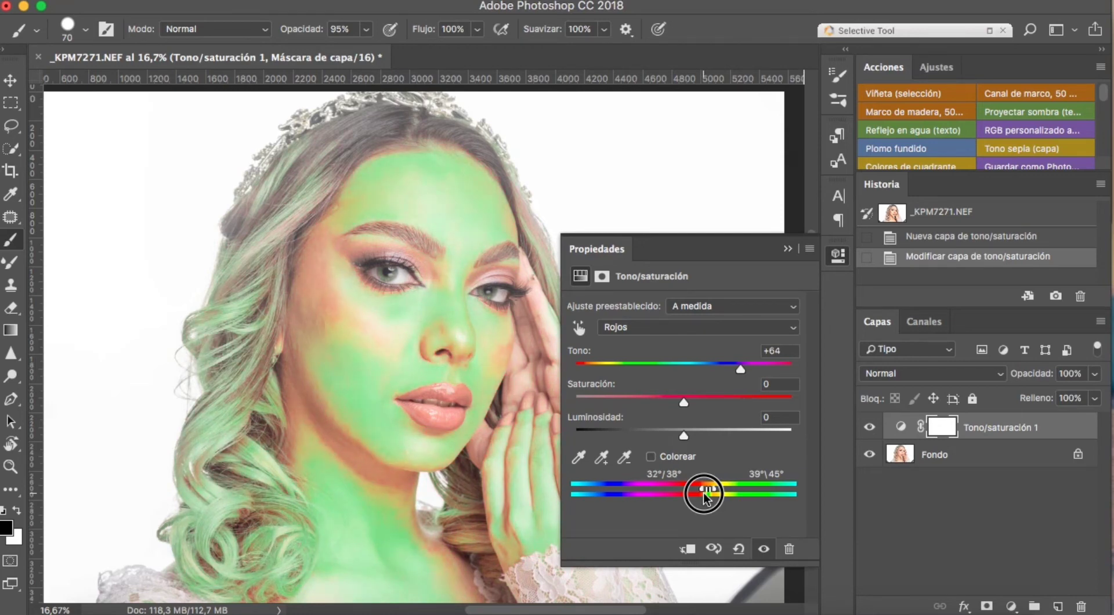
left_click_drag(703, 493, 706, 501)
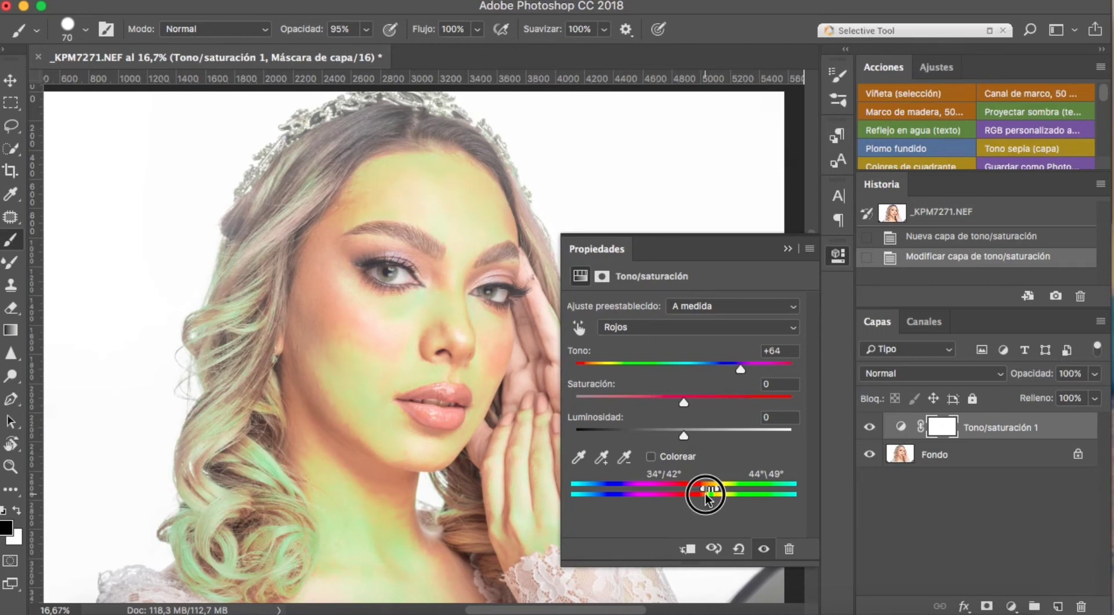
left_click_drag(707, 500, 707, 501)
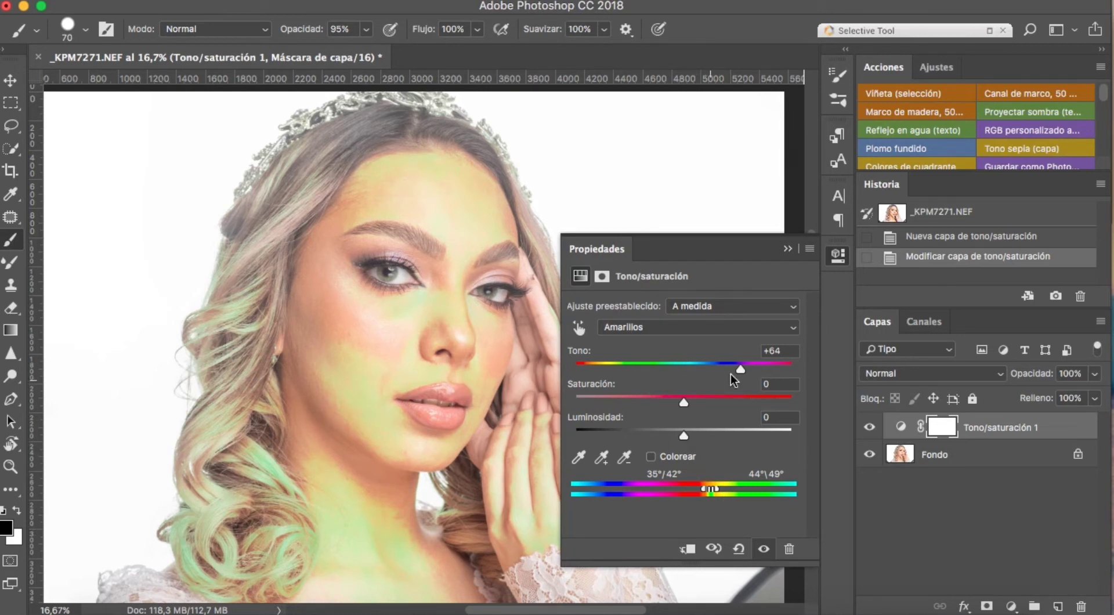
Bring the Amarillos hue back to −4 and lower saturation to −6, comparing with the eye toggle.
mouse_move(742, 375)
left_mouse_down()
mouse_move(684, 367)
mouse_move(658, 377)
mouse_move(681, 376)
left_mouse_up()
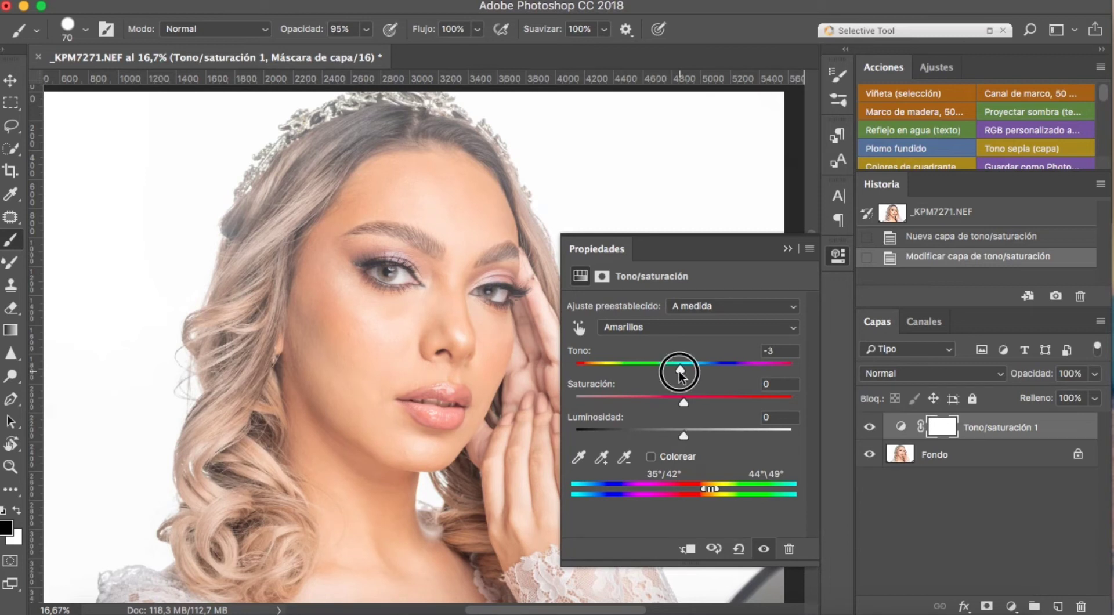
left_click(763, 549)
left_click(762, 549)
left_click_drag(684, 407, 687, 433)
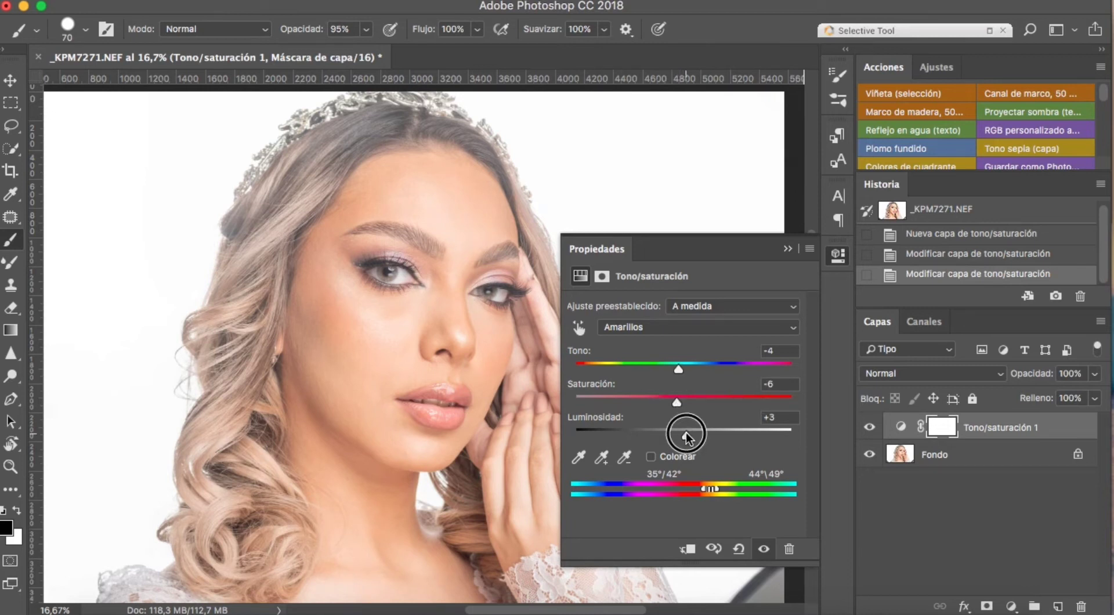
left_click(764, 548)
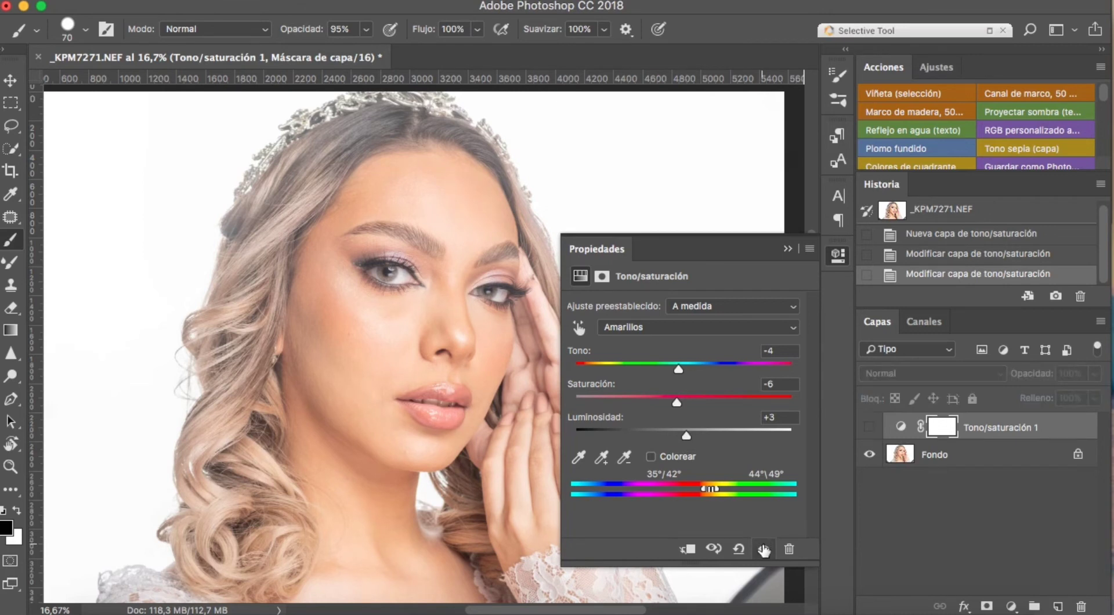
left_click(764, 549)
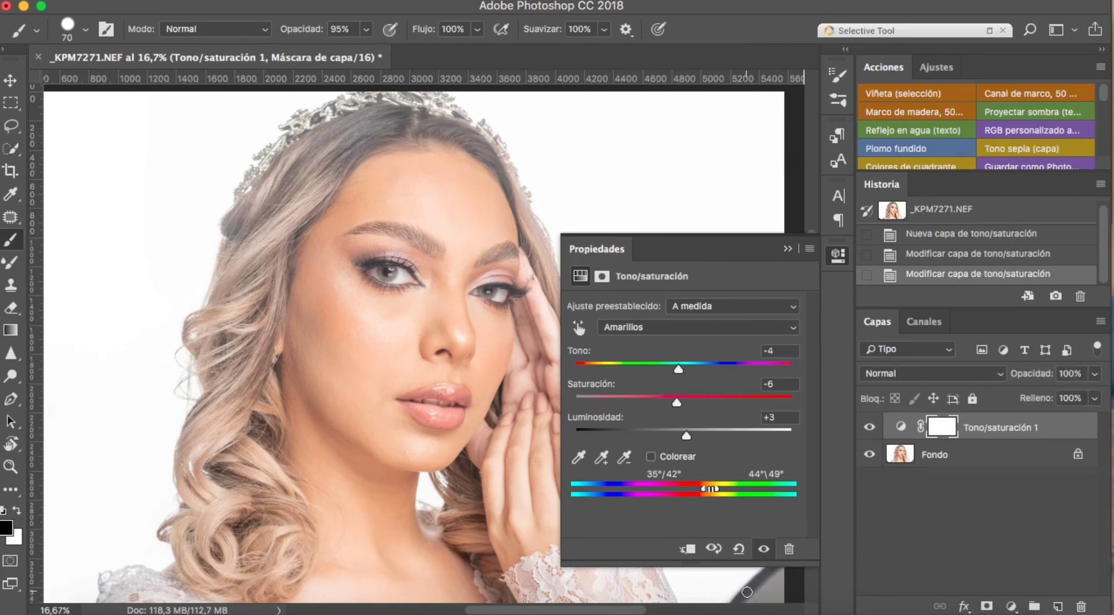
Flick the skin-tone adjustment off and on to compare, then close the Properties panel.
left_click(763, 549)
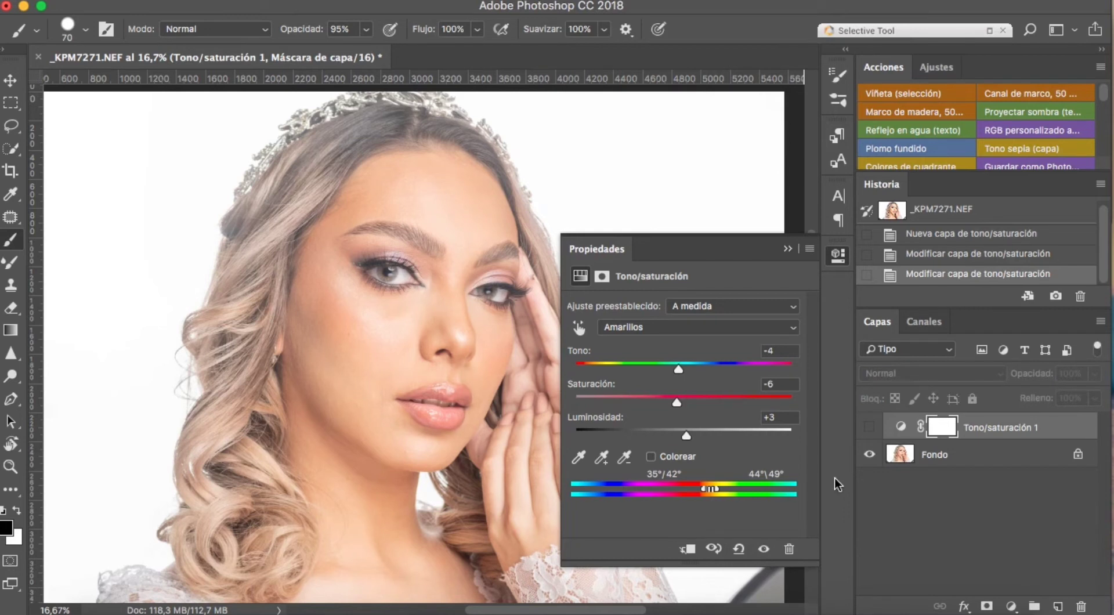
left_click(763, 549)
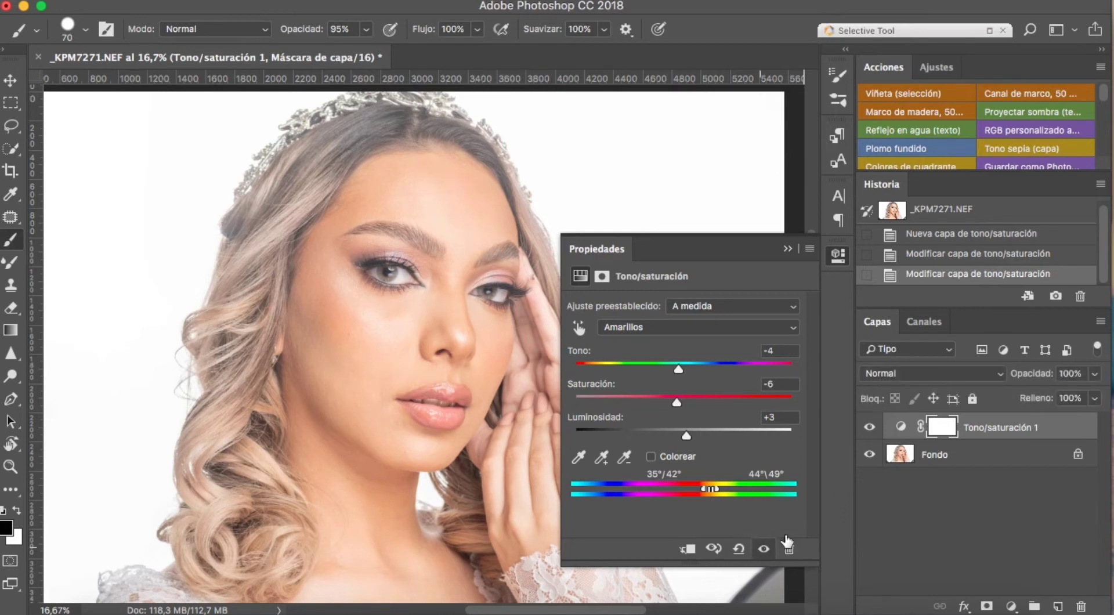
left_click(765, 550)
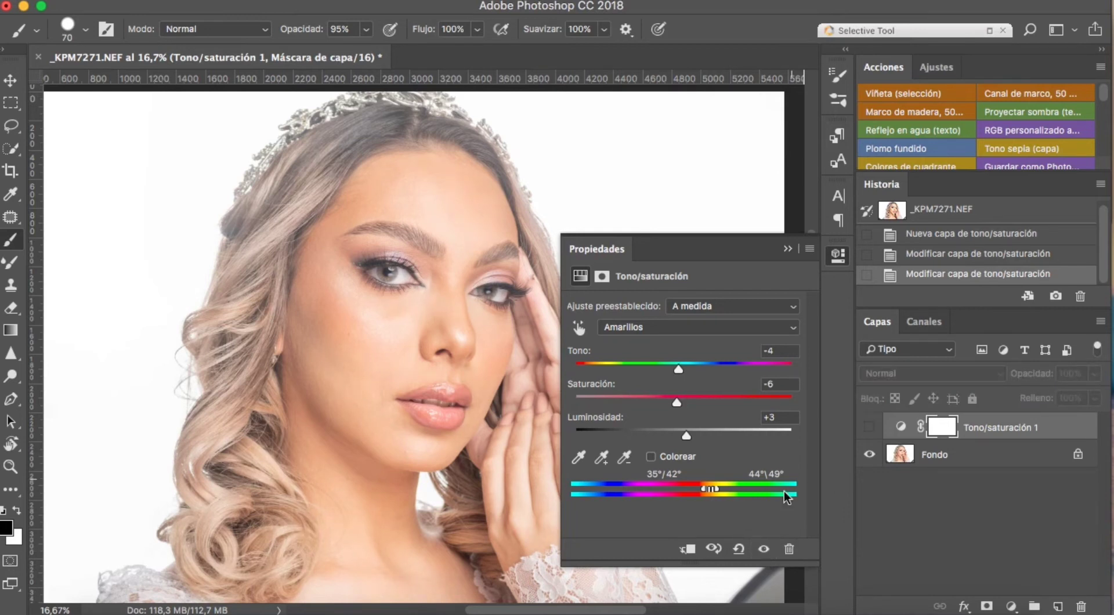
left_click(765, 548)
left_click(759, 314)
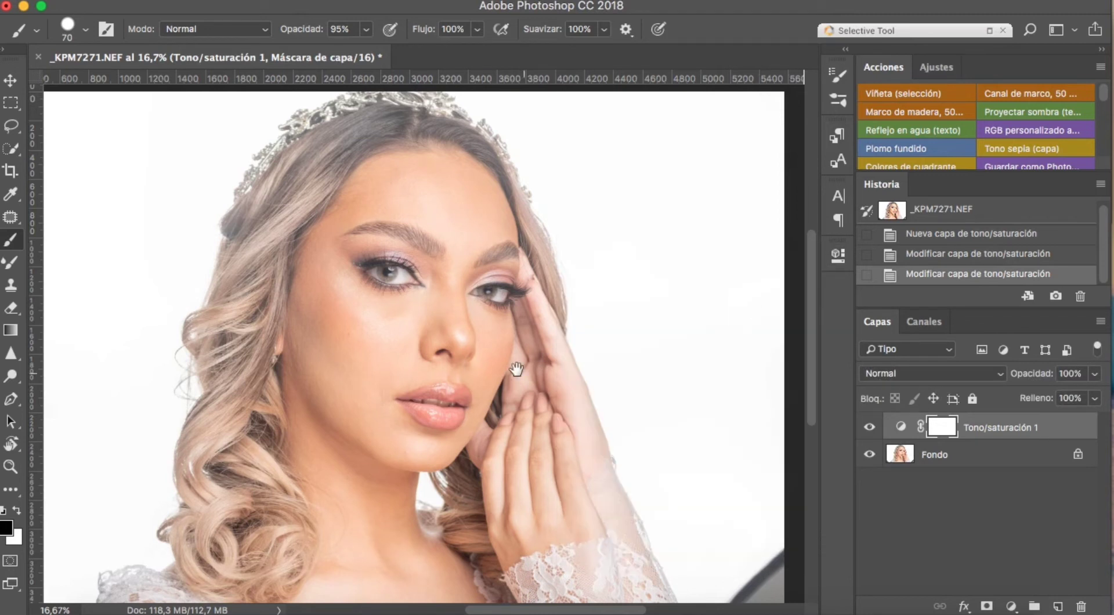
key("x")
left_click(464, 402, "alt")
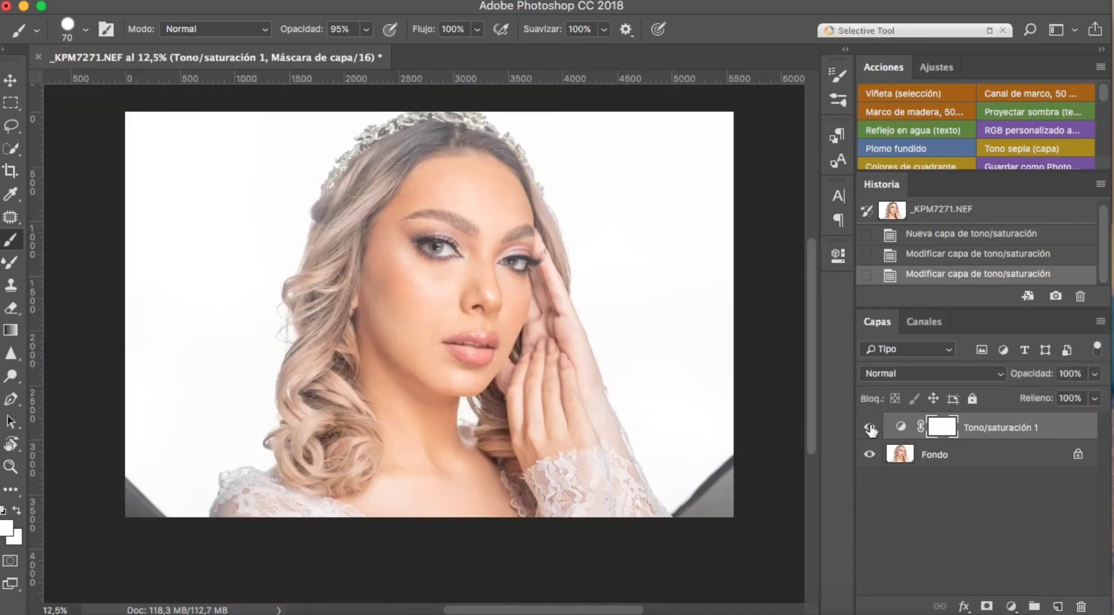
left_click(870, 429)
left_click(869, 430)
left_click(418, 252)
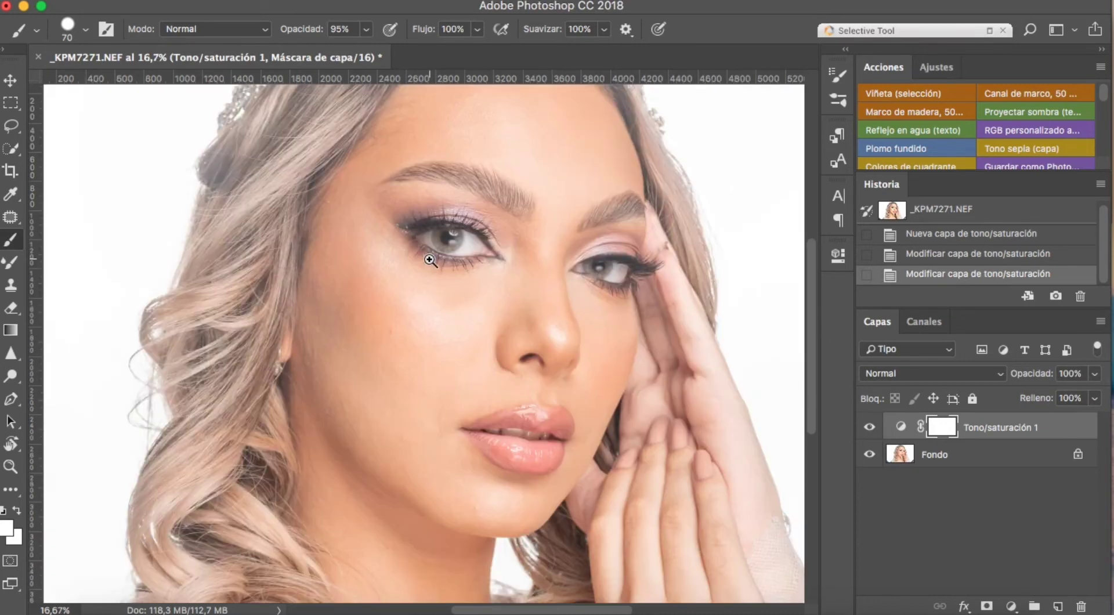
left_click(429, 260)
left_click(451, 297)
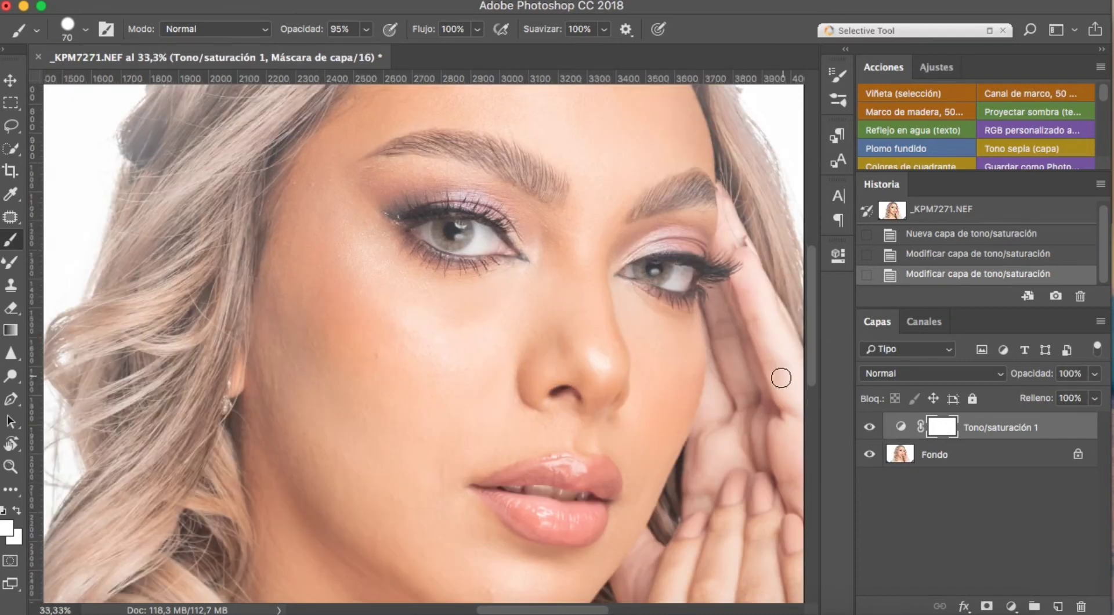
left_click(838, 611)
left_click(872, 429)
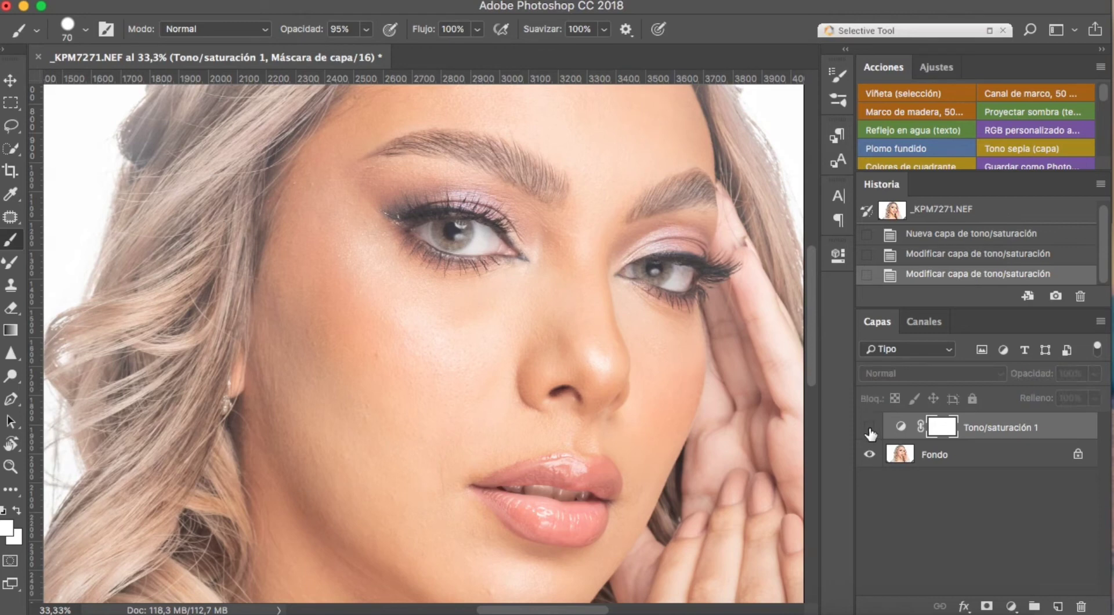
left_click(870, 429)
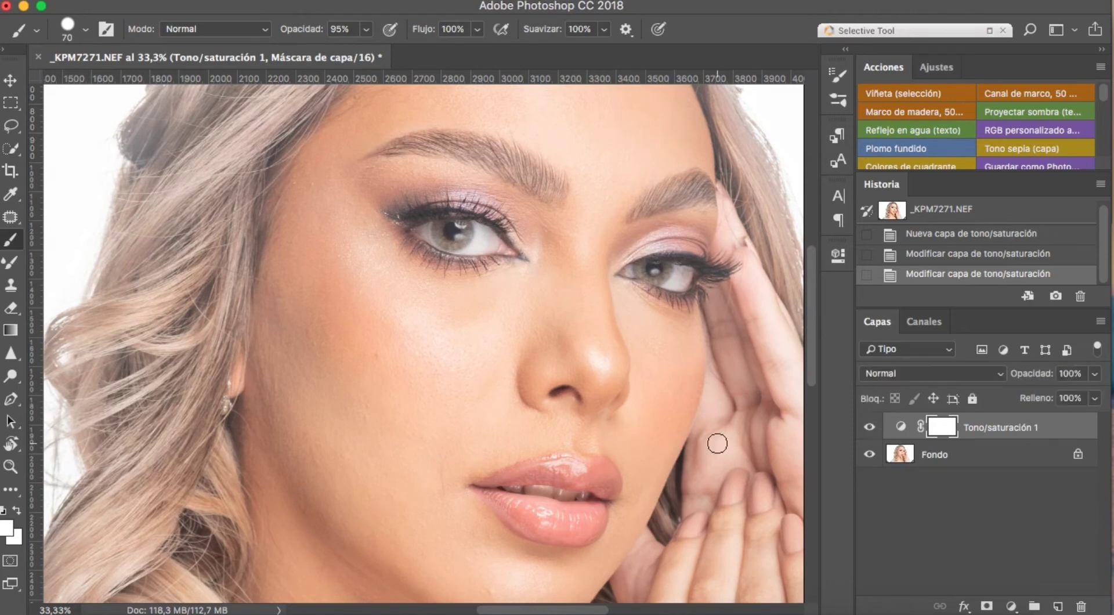
scroll(718, 444, "down", 3)
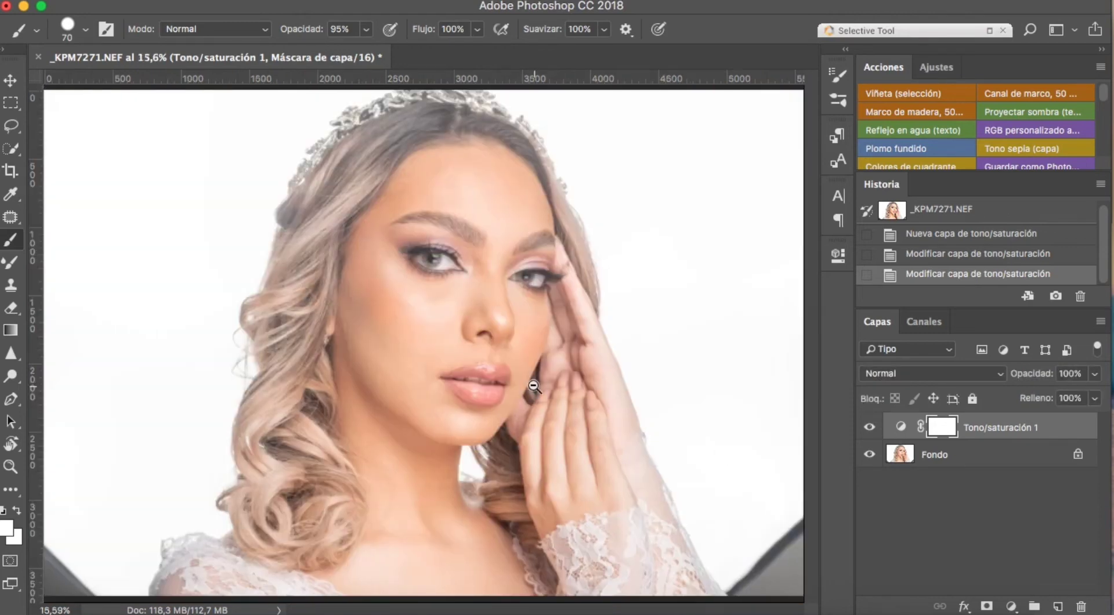
scroll(534, 386, "down", 1)
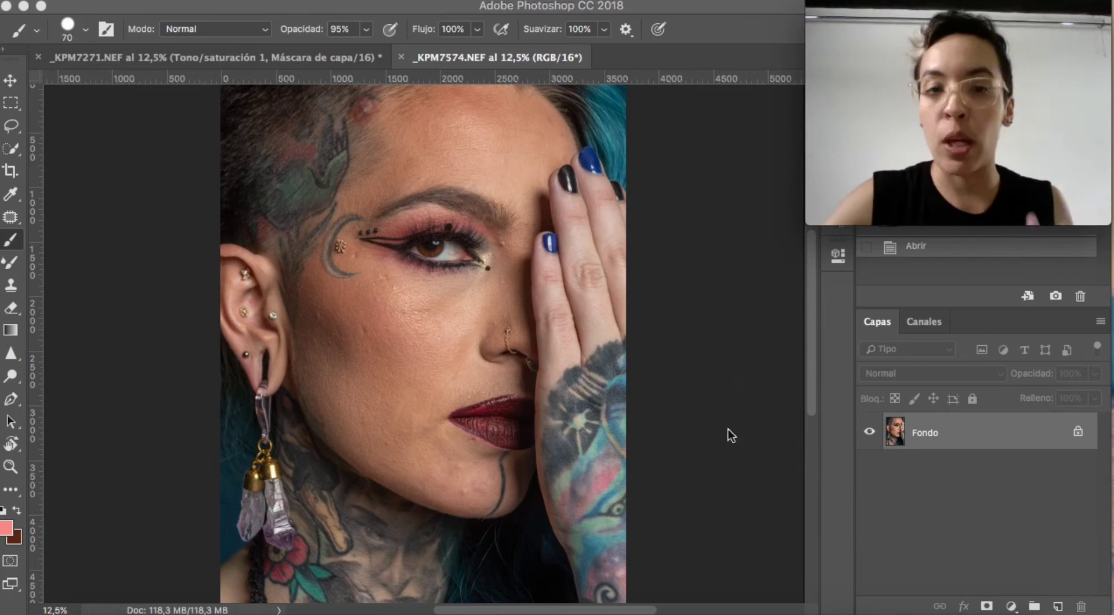
Bring up the tattooed portrait _KPM7574.NEF in its own document tab.
key("super+space")
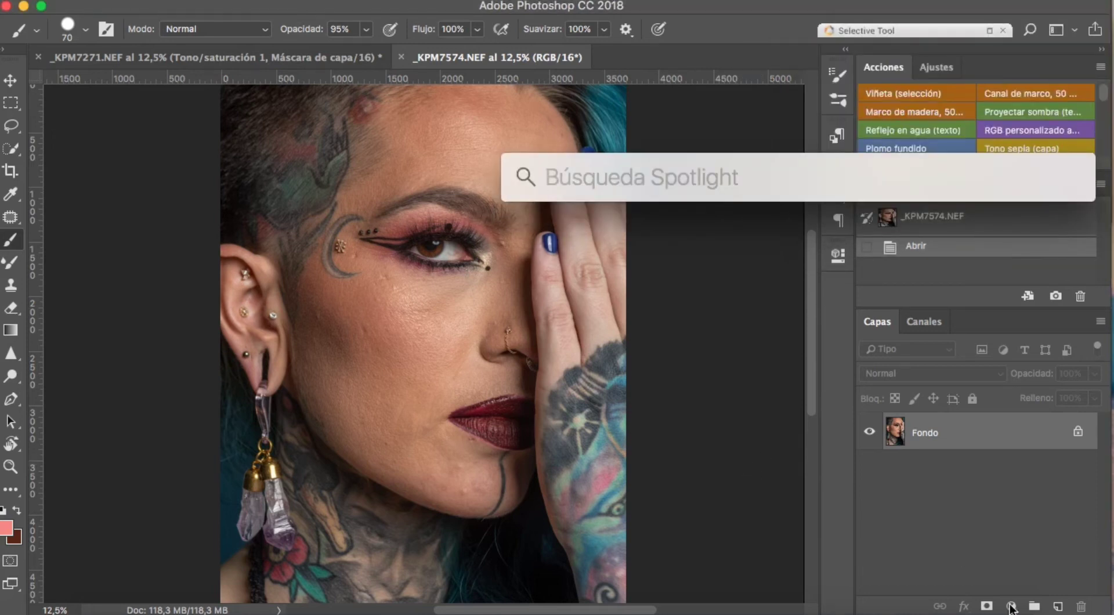
Add a Tono/saturación layer on Rojos, push hue to +66 and narrow the range from its left edge.
left_click(1011, 606)
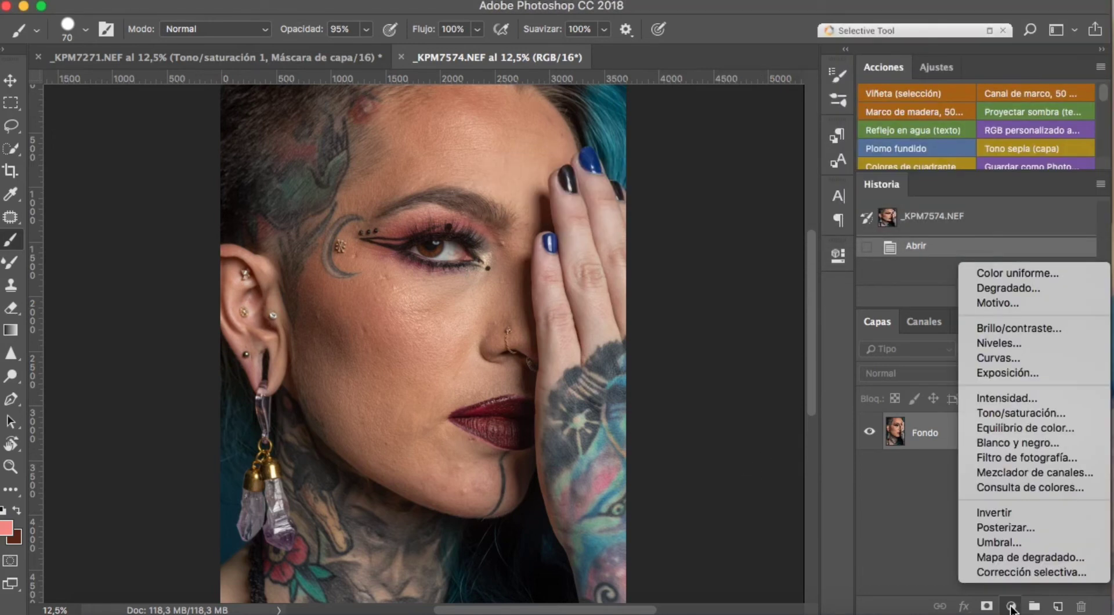
left_click(1017, 413)
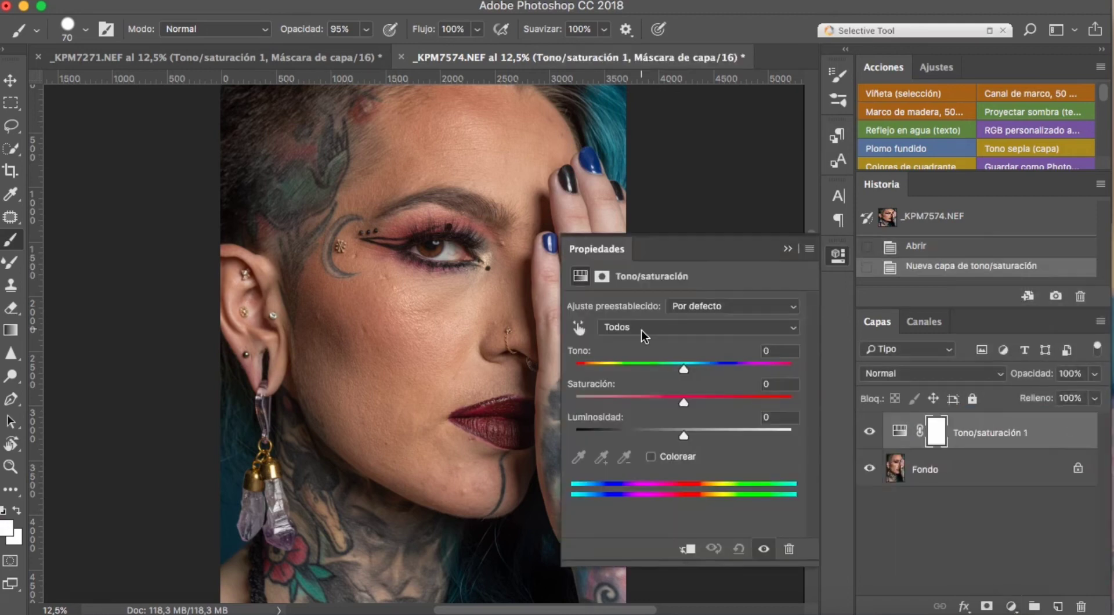
left_click(640, 329)
left_click(637, 343)
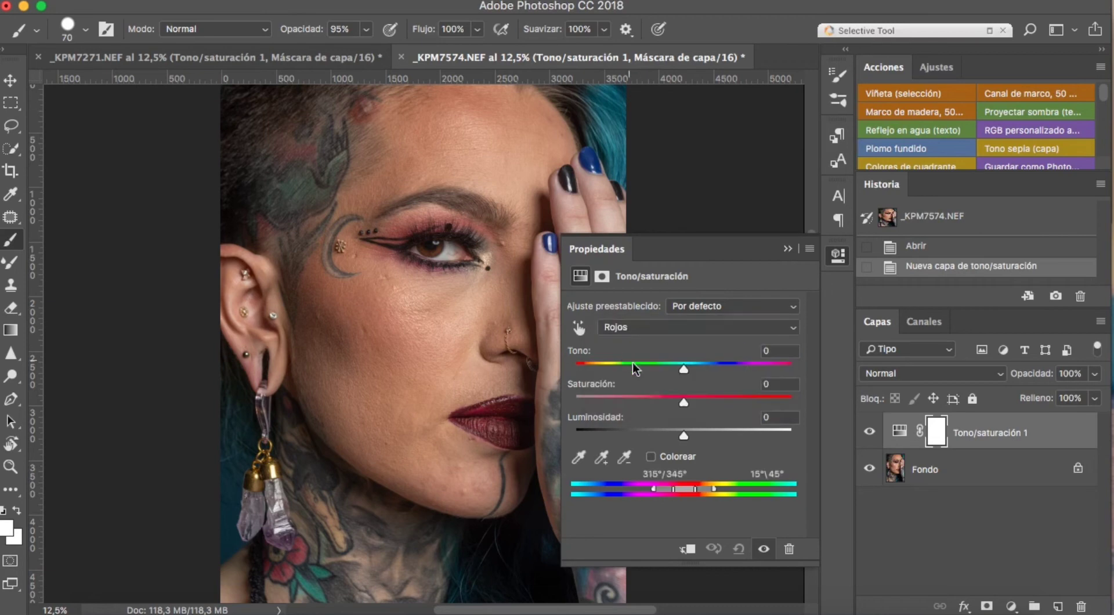
left_click_drag(684, 372, 741, 369)
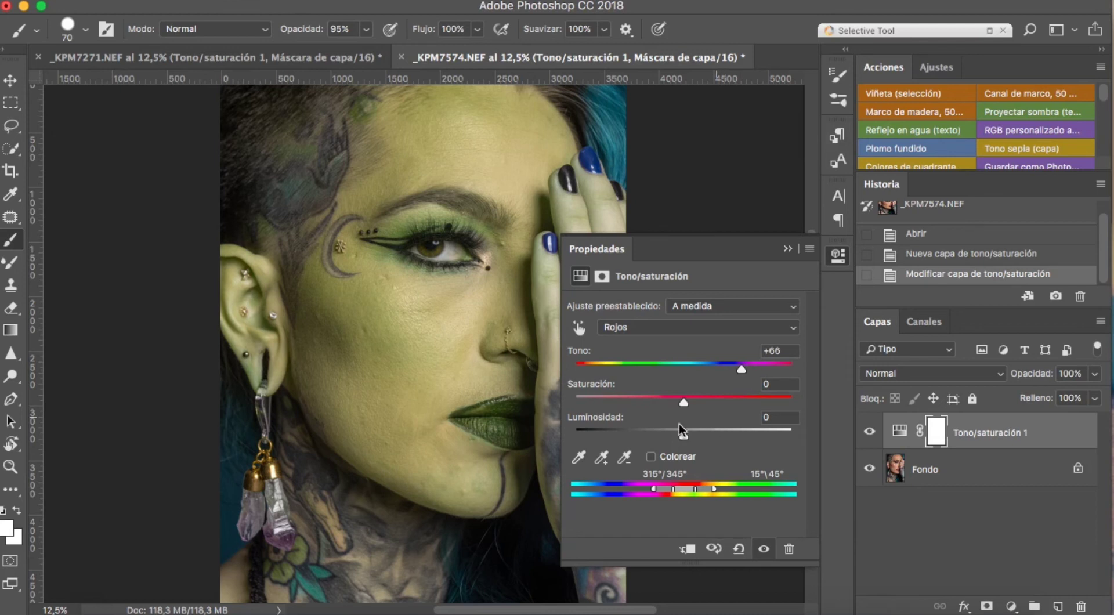
left_click_drag(655, 490, 701, 496)
Slide the range onto Amarillos at 31°/37°–38°/45° and bring the hue back to −4.
left_click_drag(700, 495, 702, 494)
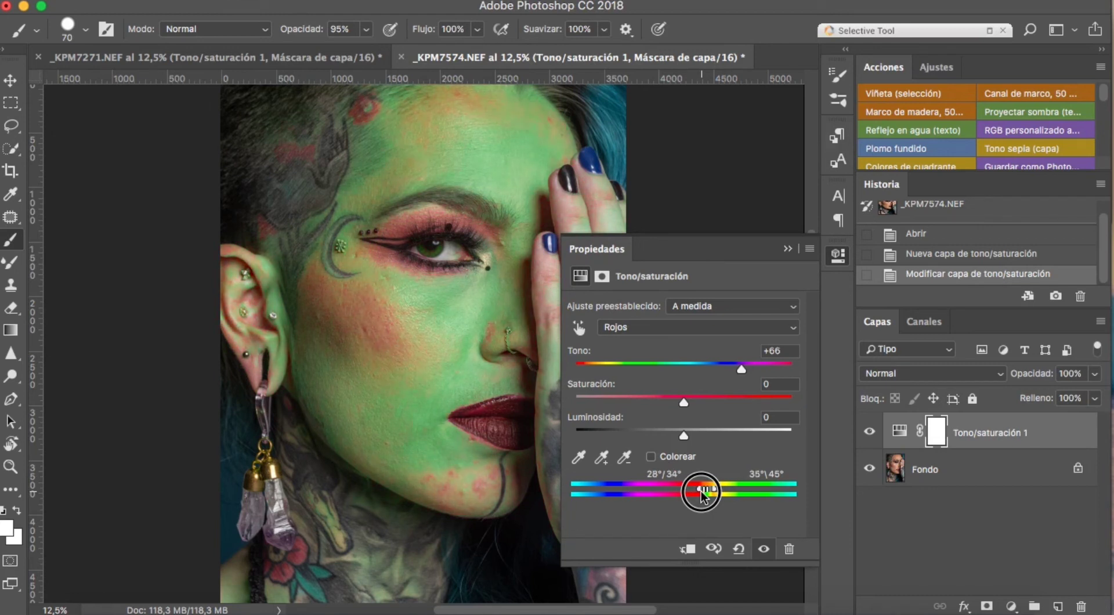
left_click_drag(702, 493, 703, 494)
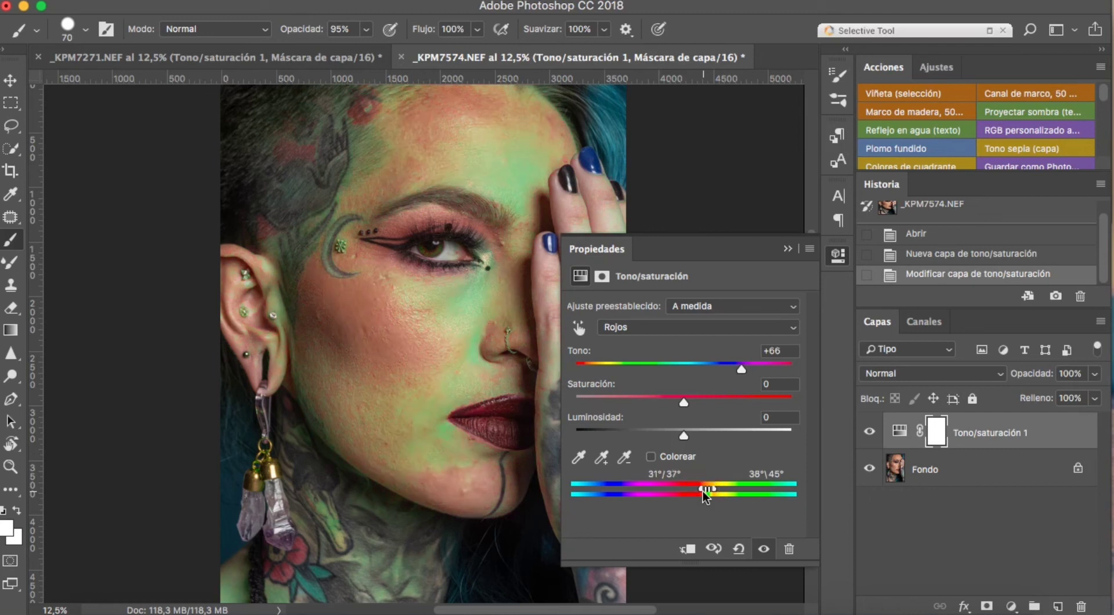
left_click_drag(703, 495, 704, 494)
left_click_drag(740, 368, 680, 372)
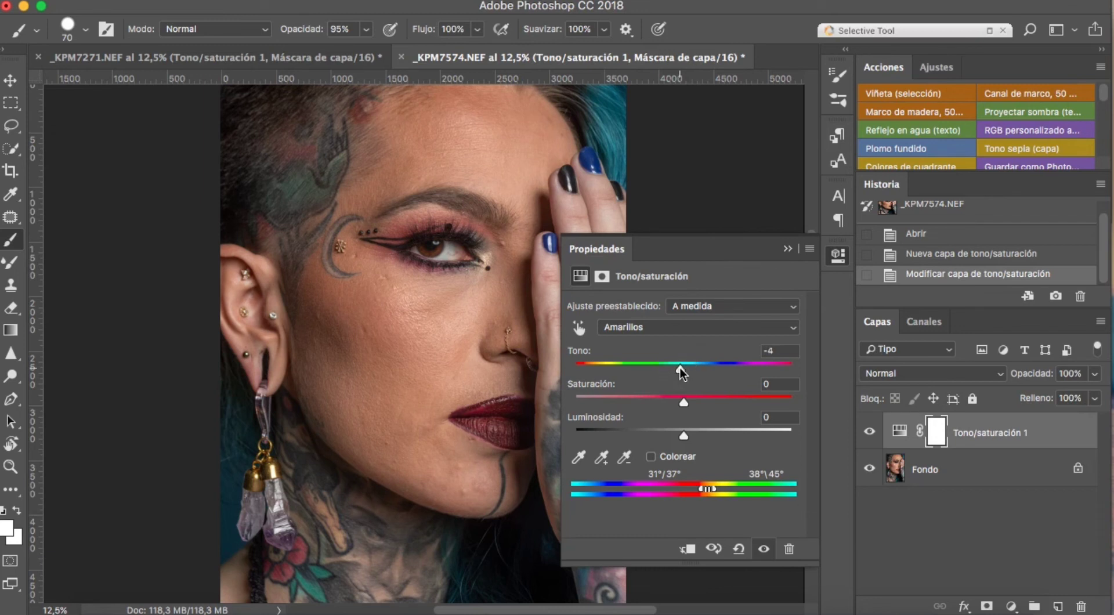
Set Amarillos saturation to −4 and lightness to +4, toggling the layer's visibility to compare.
left_click_drag(684, 402, 679, 402)
left_click_drag(685, 435, 690, 435)
left_click(763, 549)
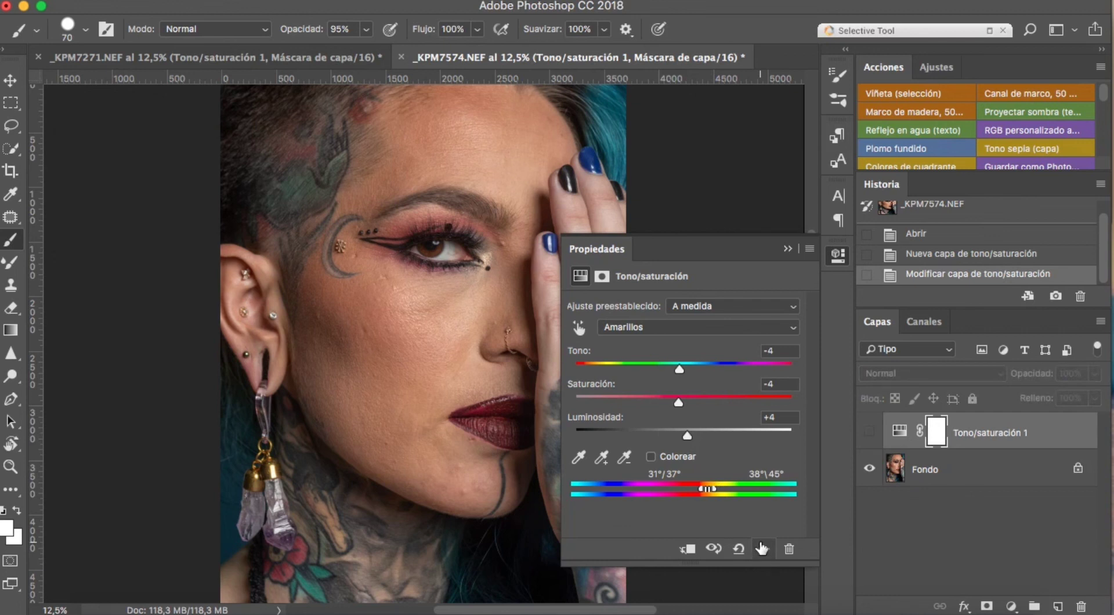
left_click(763, 549)
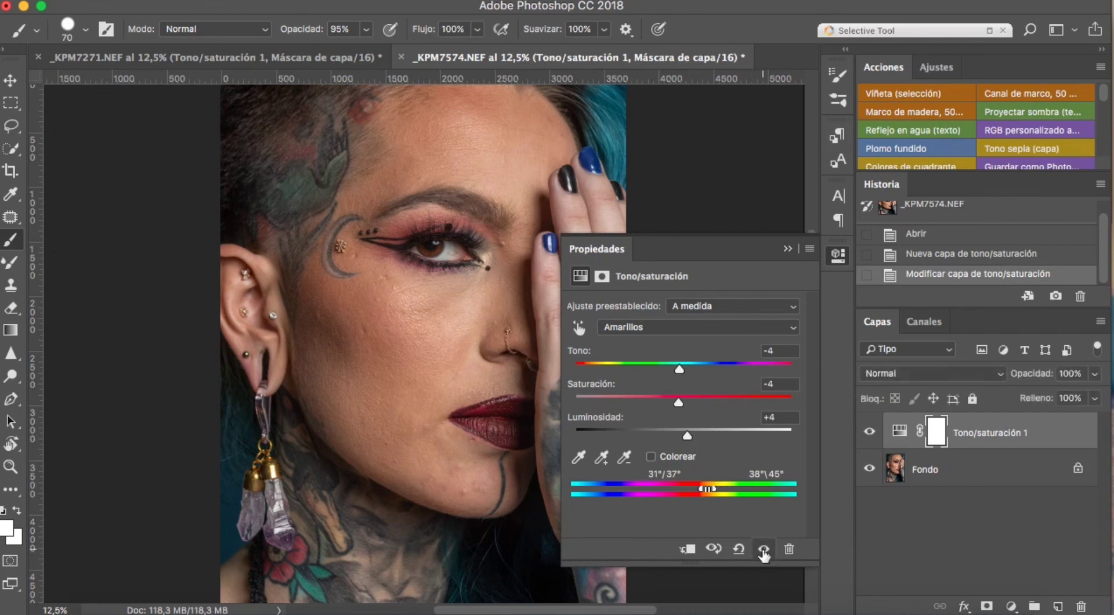
left_click(763, 549)
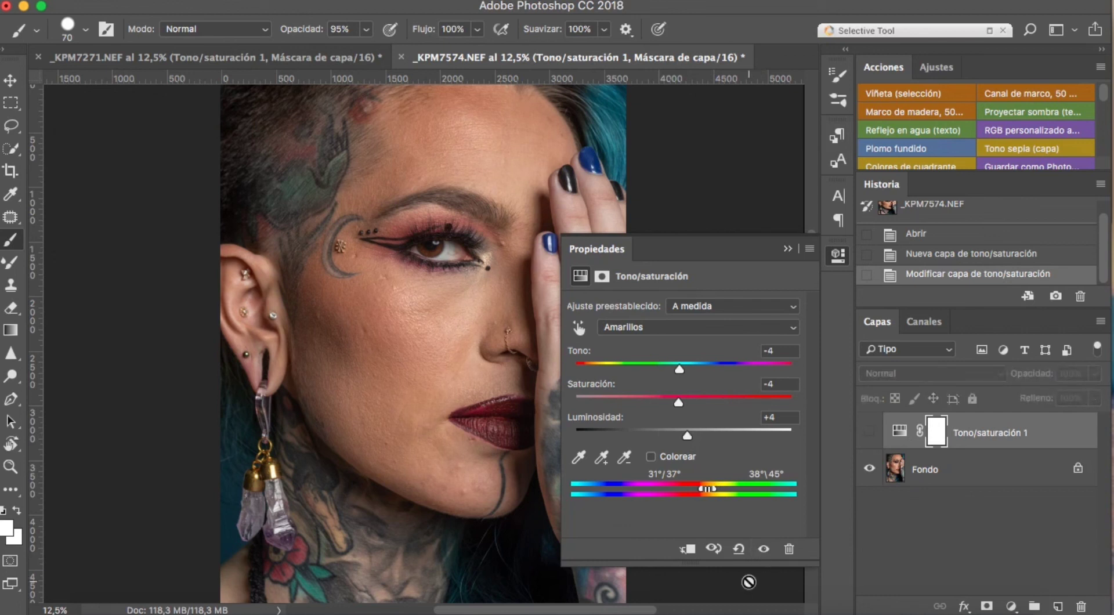
left_click(763, 549)
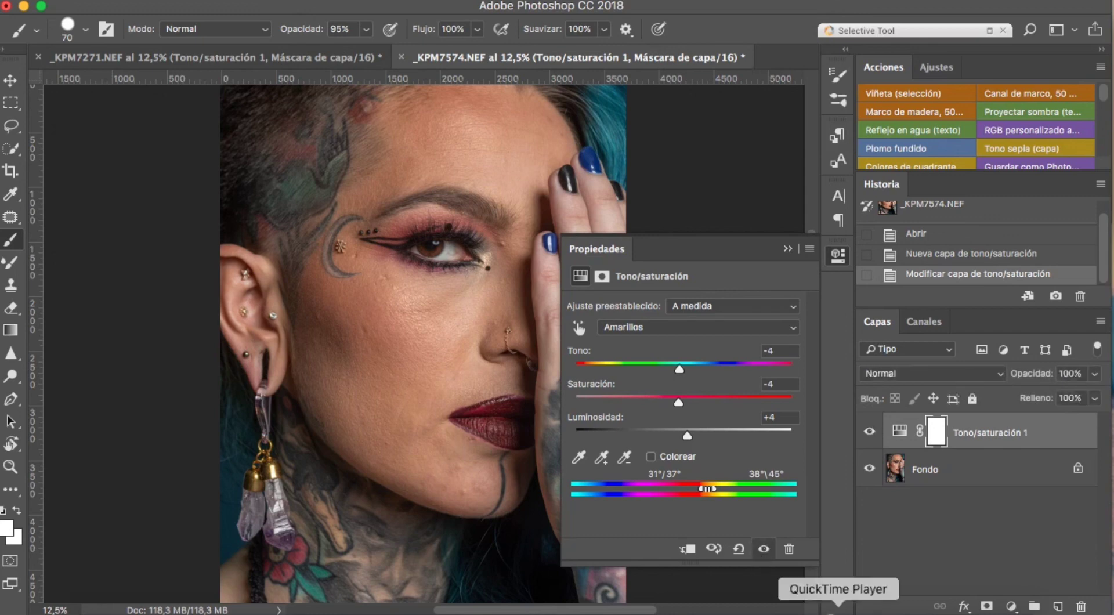
left_click(837, 606)
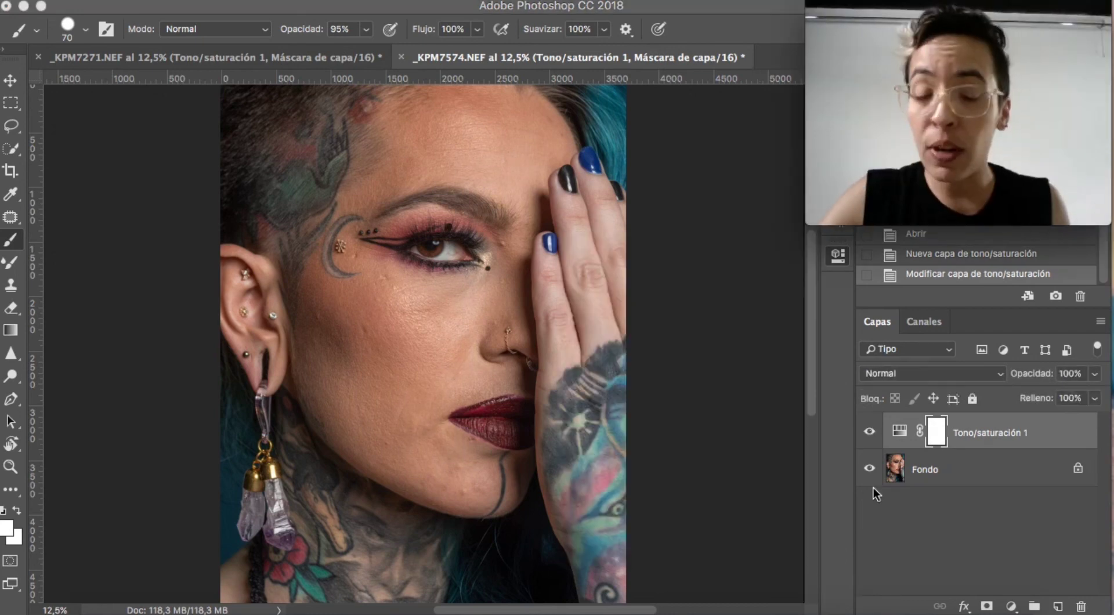